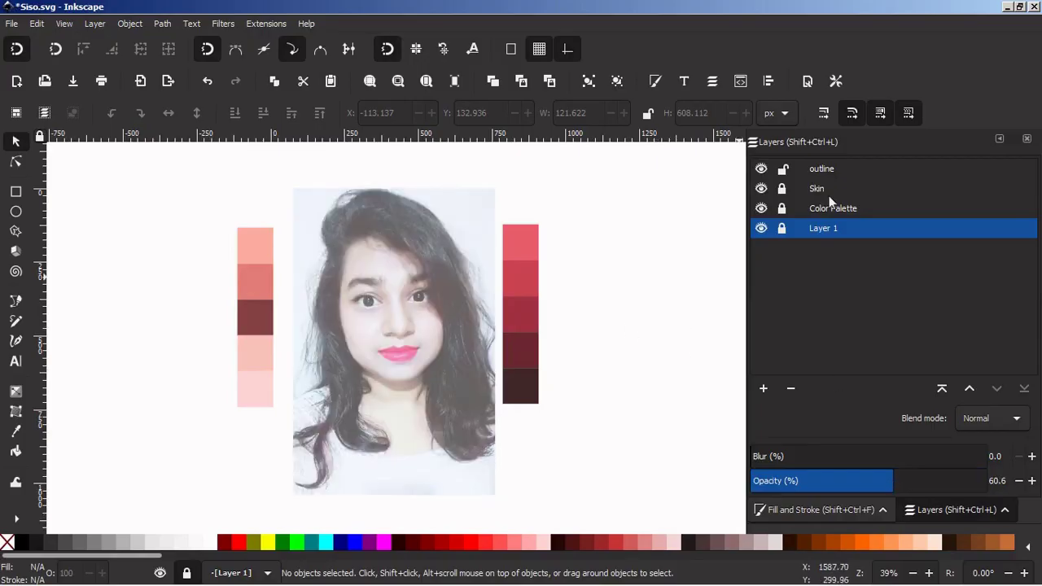
On the outline layer, start a Bezier path tracing the left hair's inner edge from the forehead down past the neck to the hair tips
left_click(821, 168)
key("plus")
key("plus")
key("b")
key("minus")
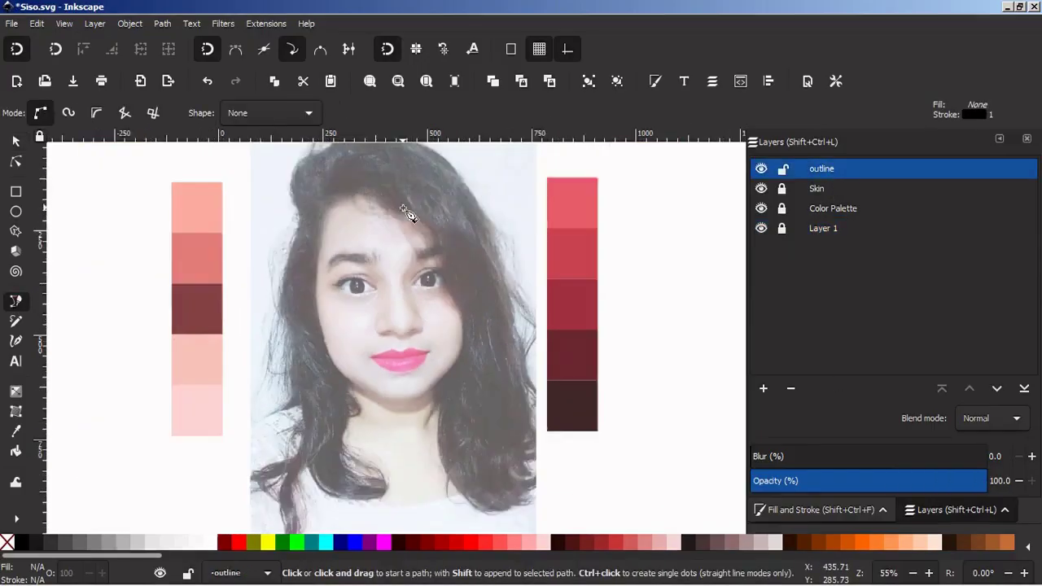
key("minus")
left_click(347, 247)
left_click_drag(339, 306, 388, 368)
scroll(450, 339, "down", 2)
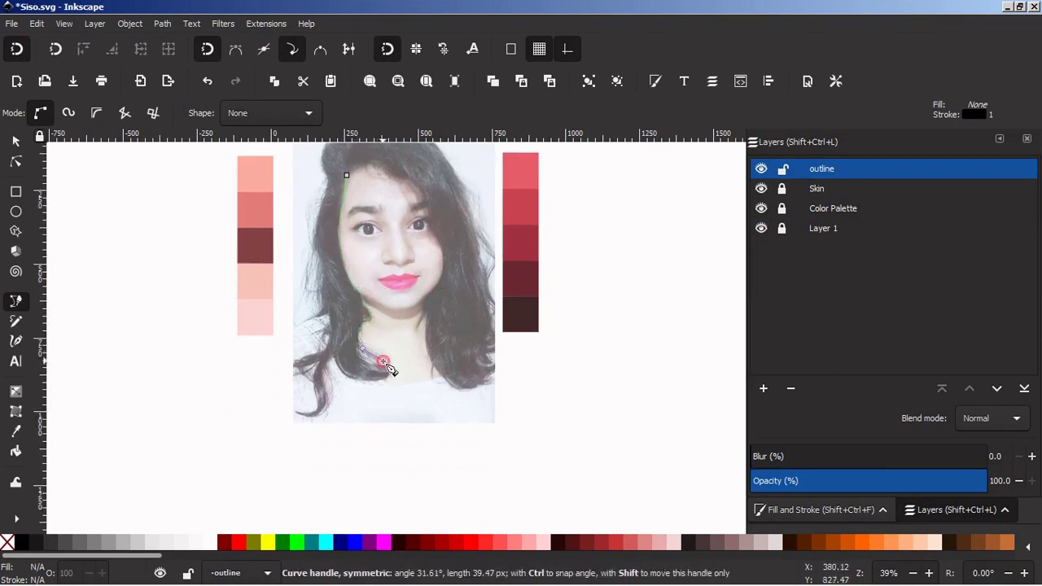
left_click_drag(327, 393, 308, 418)
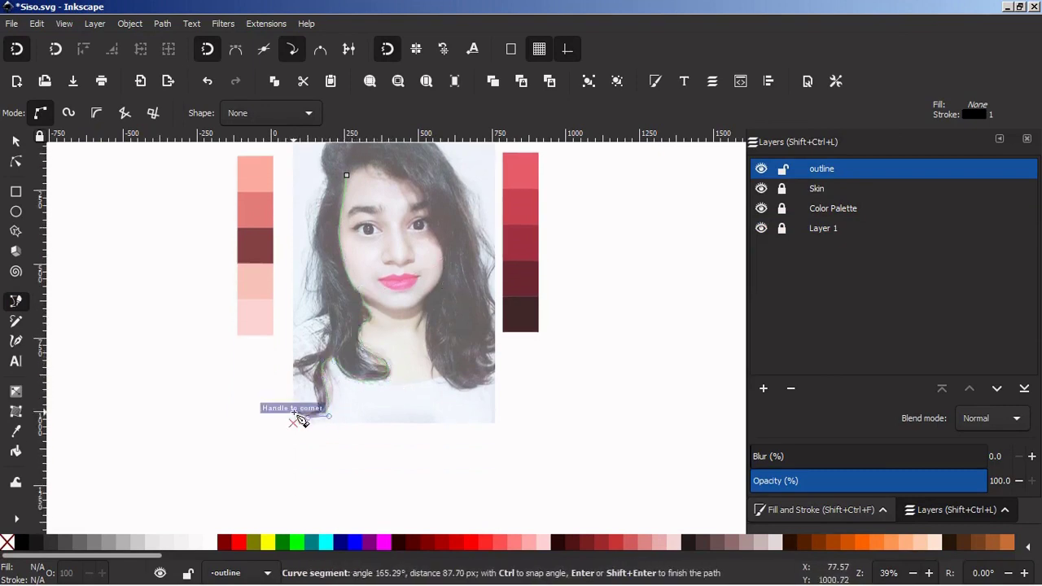
Turn off snapping to paths and to other points while placing the path's node at the left hair tips
left_click(292, 48)
left_click(293, 422)
left_click(387, 48)
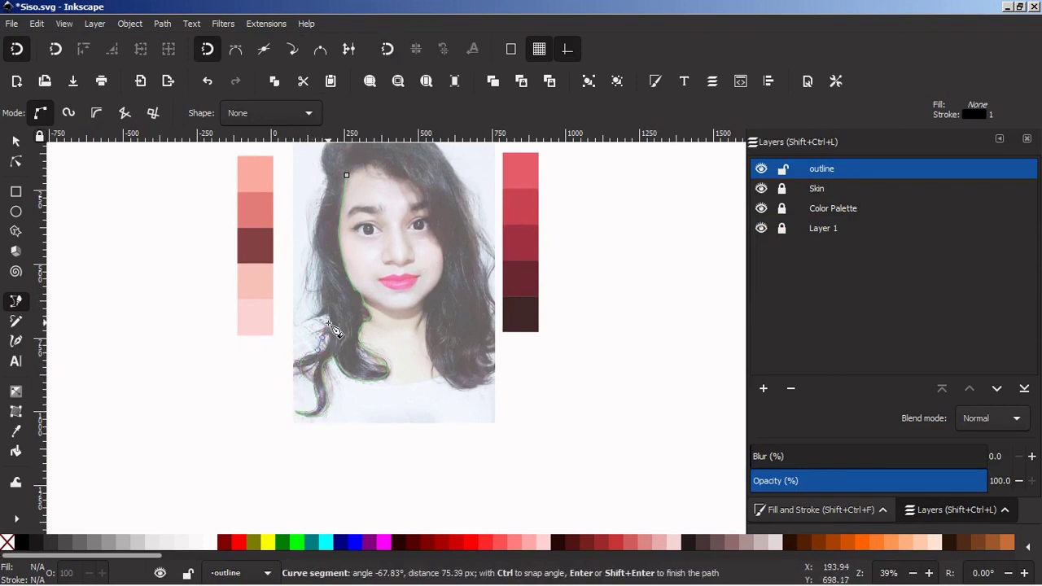
Continue the hair path up the outer edge of the left hair to the notch beside the forehead
left_click_drag(316, 257, 311, 236)
left_click_drag(320, 205, 325, 186)
scroll(325, 178, "up", 4)
scroll(326, 186, "down", 2)
left_click(331, 347)
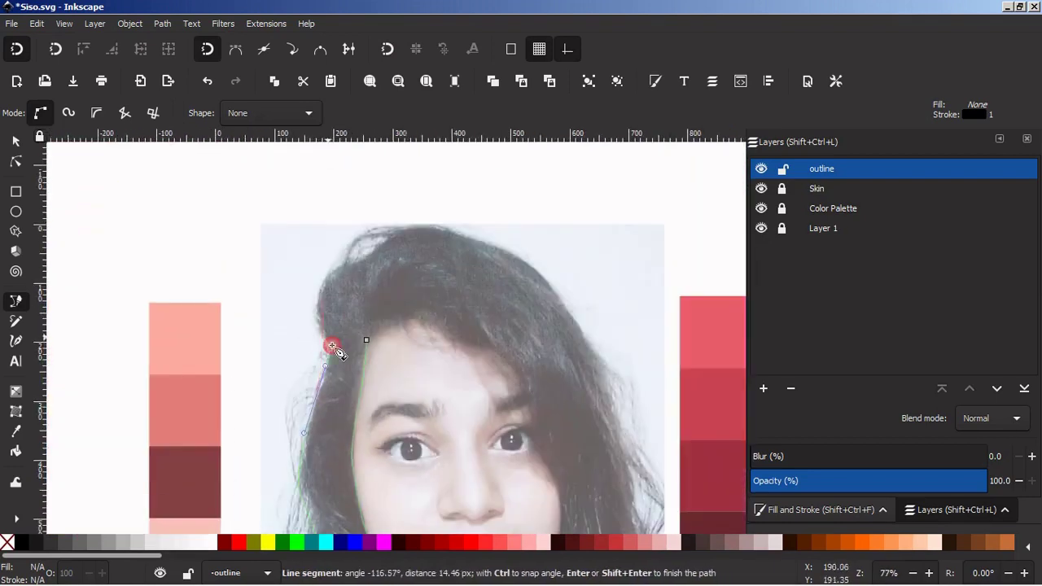
Continue the hair path over the crown and down the upper right outer edge, including the loose strand
left_click_drag(318, 310, 349, 263)
left_click_drag(495, 248, 512, 254)
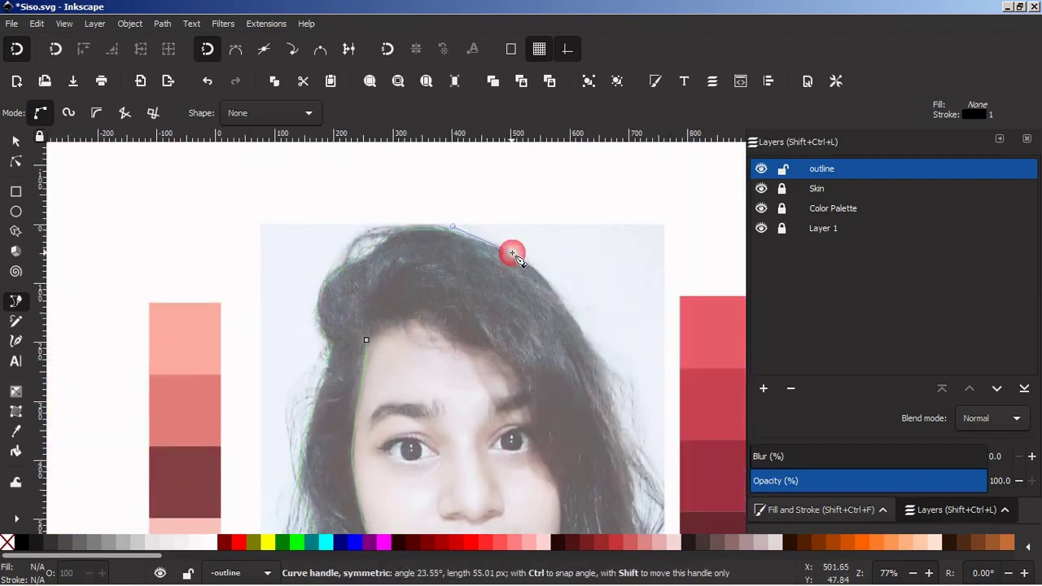
left_click_drag(563, 304, 567, 309)
left_click_drag(599, 357, 607, 366)
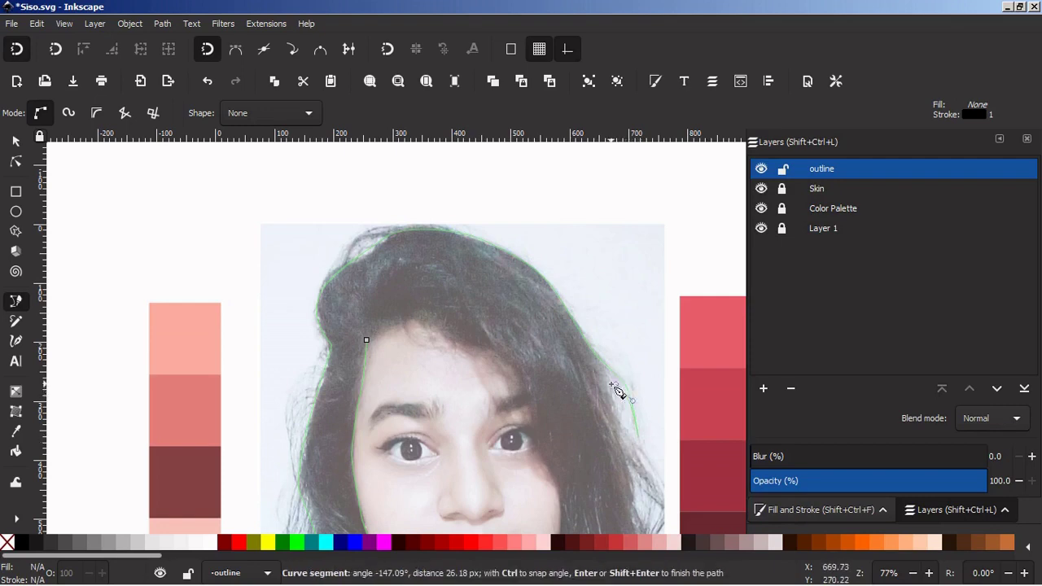
left_click_drag(620, 416, 620, 429)
Continue the hair path down the lower right outer edge, following the strand tips to the curls at the bottom
scroll(659, 480, "down", 4)
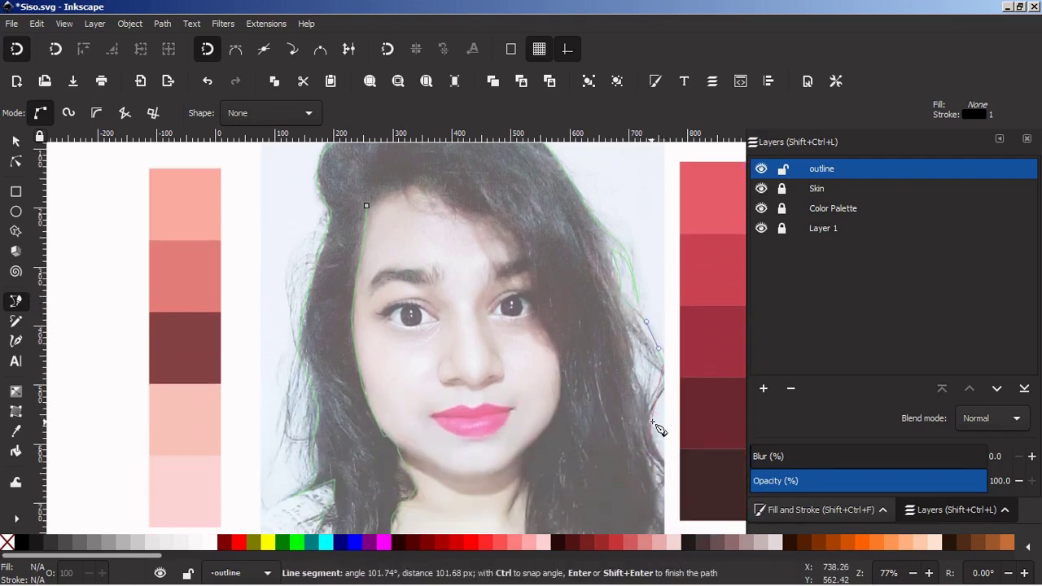
left_click_drag(636, 377, 639, 383)
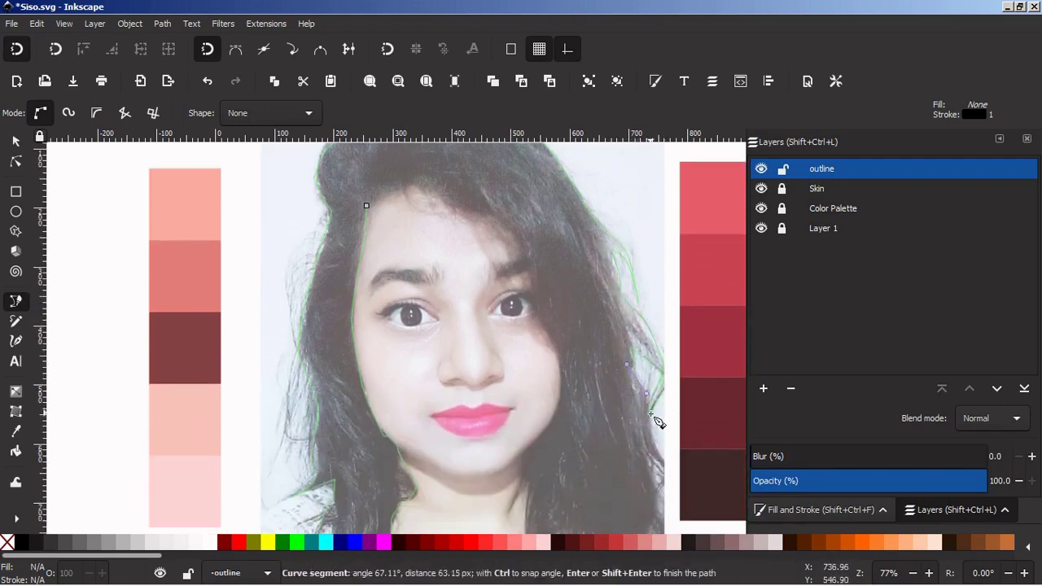
left_click_drag(662, 457, 667, 468)
scroll(666, 468, "down", 3)
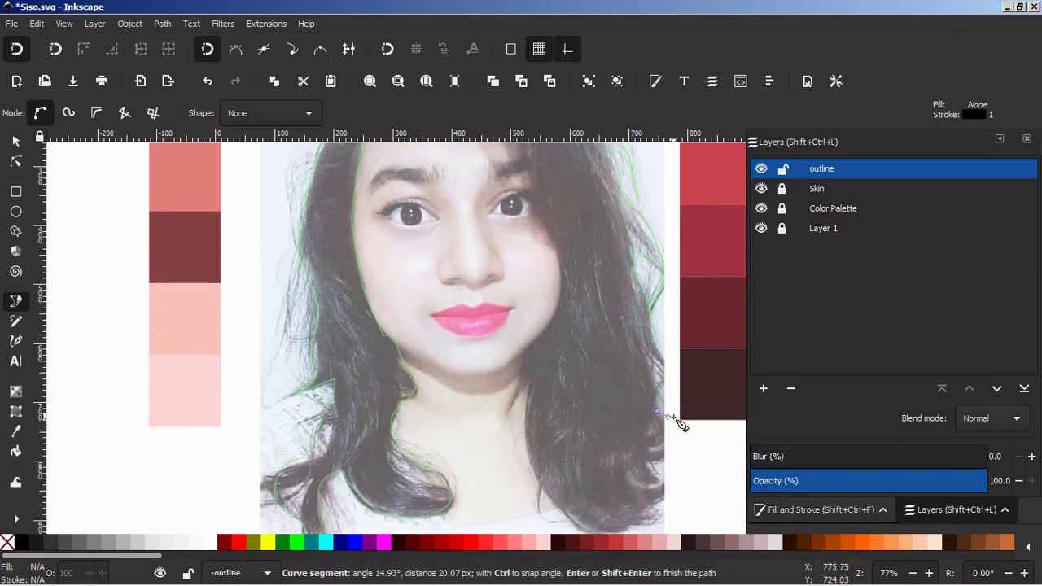
left_click(656, 464)
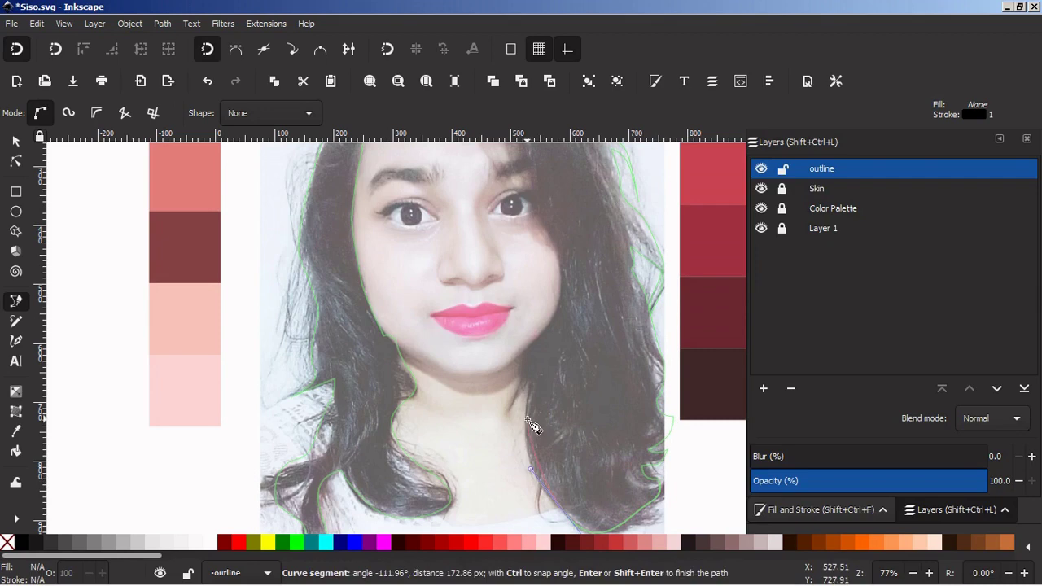
Close the hair path along the right cheek and forehead hairline, and fill it with the darkest palette swatch without a stroke
left_click(554, 315)
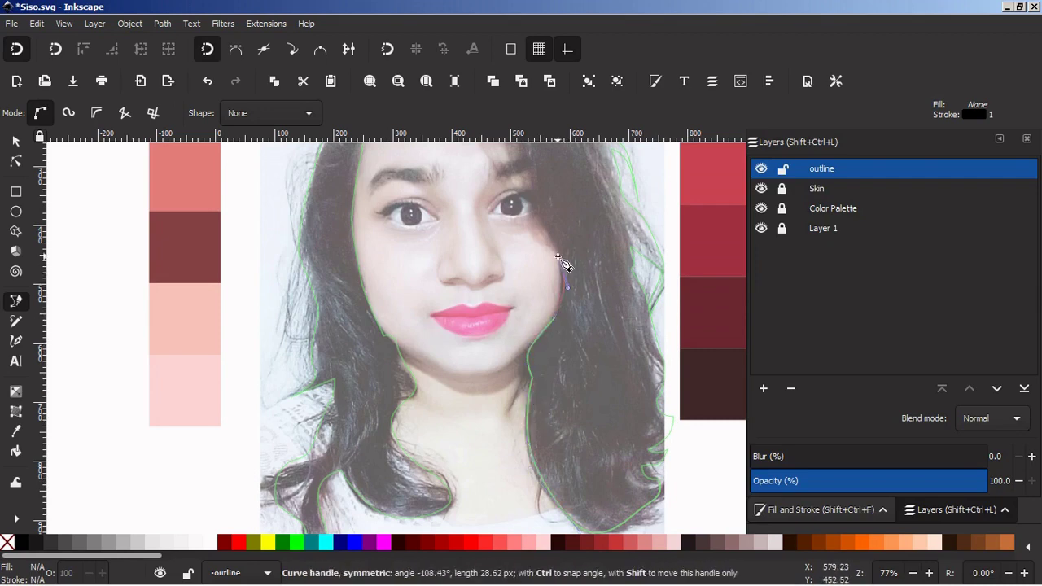
left_click_drag(558, 257, 519, 231)
scroll(542, 210, "up", 3)
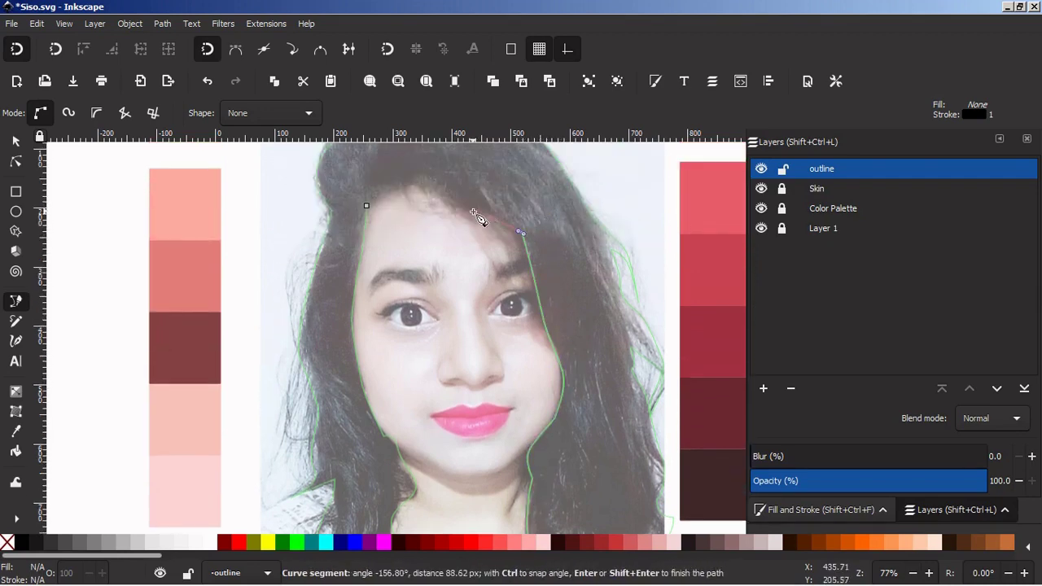
left_click(370, 211)
left_click(15, 431)
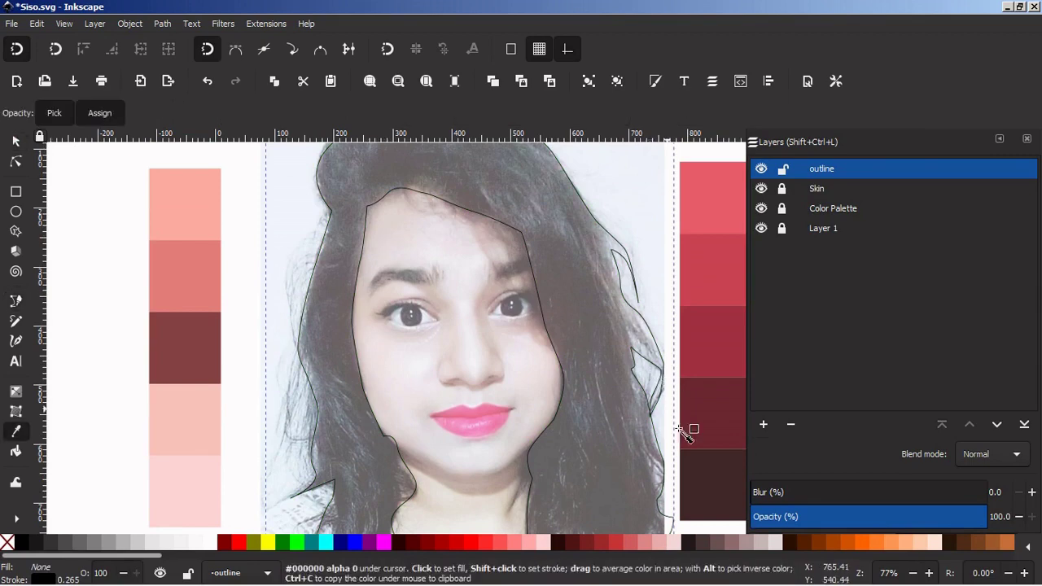
left_click(704, 496)
Delete the surplus node on the upper left outer edge of the hair shape and smooth the curve there
left_click(16, 162)
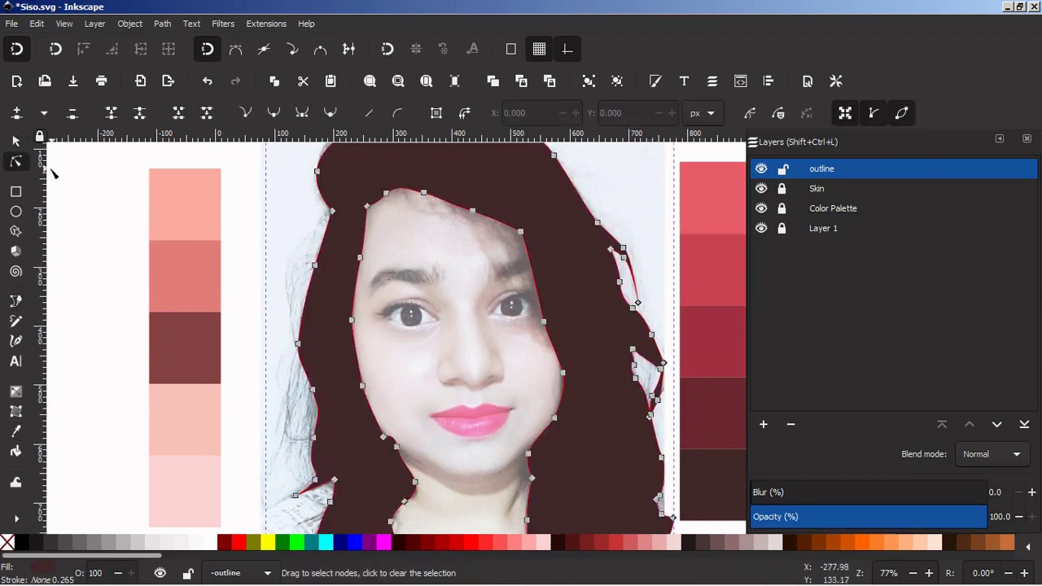
left_click(314, 266)
left_click(73, 113)
left_click_drag(314, 275, 308, 275)
scroll(674, 246, "down", 1)
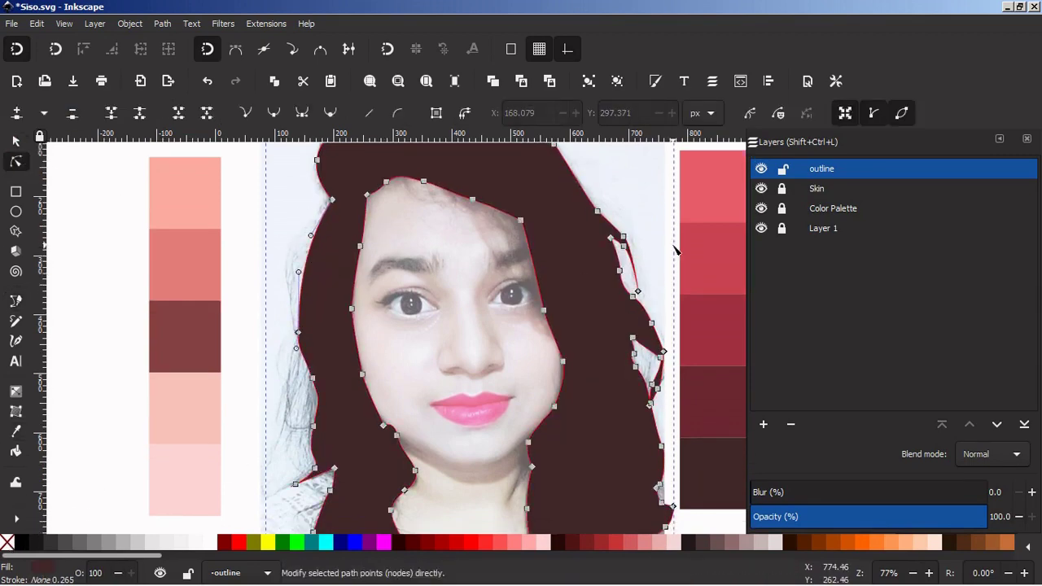
Delete two surplus nodes along the crown of the hair shape
scroll(674, 248, "down", 5)
scroll(674, 248, "up", 8)
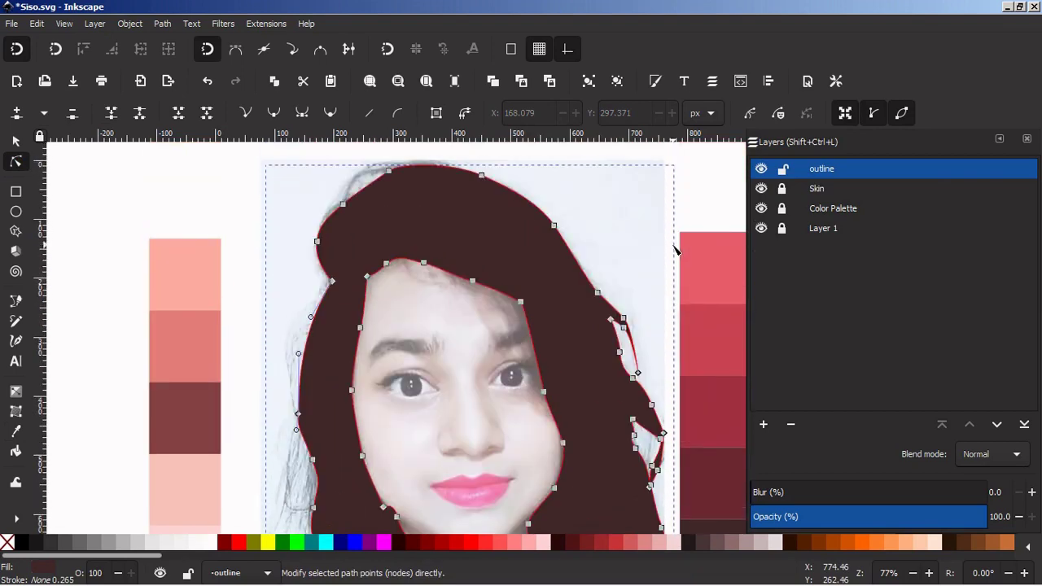
left_click(481, 175)
left_click(72, 112)
left_click(344, 203)
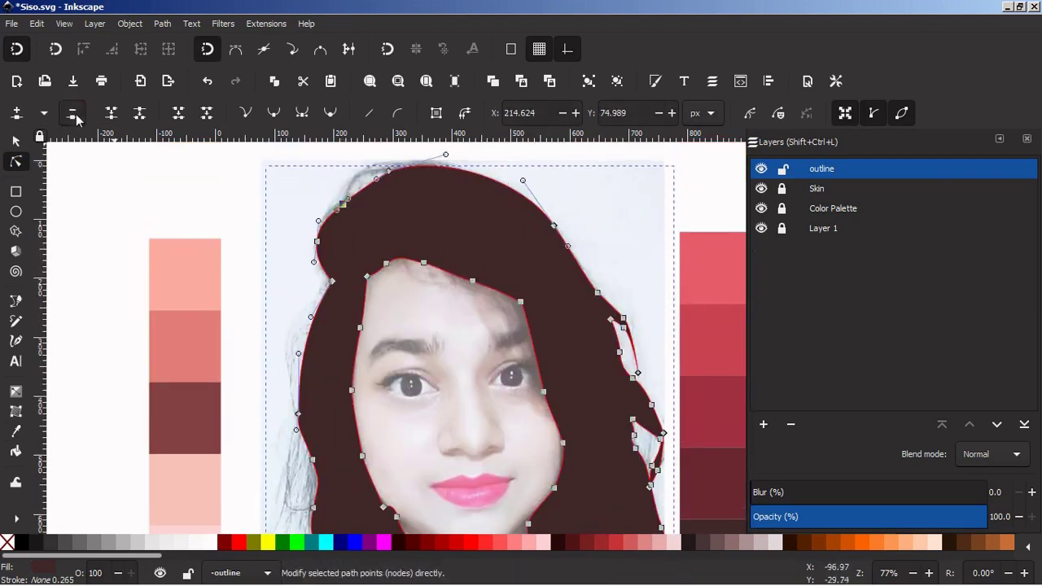
left_click(72, 113)
Trace the main body of the left eyebrow as a closed Bezier path
left_click(16, 141)
left_click(456, 402)
key("plus")
key("plus")
key("plus")
key("plus")
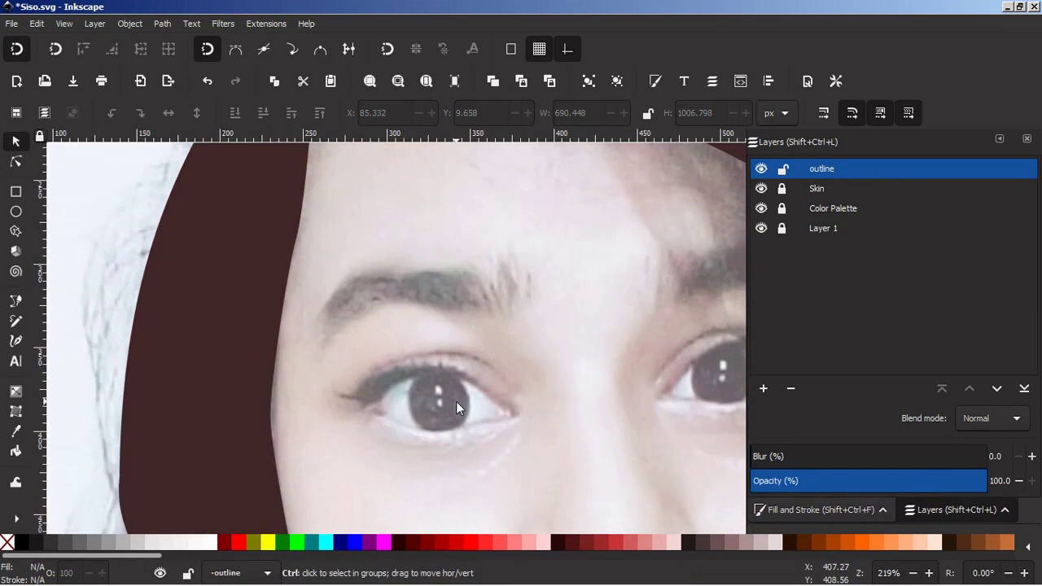
key("b")
left_click(520, 294)
left_click_drag(509, 240, 464, 243)
left_click(339, 246)
left_click_drag(297, 324, 293, 326)
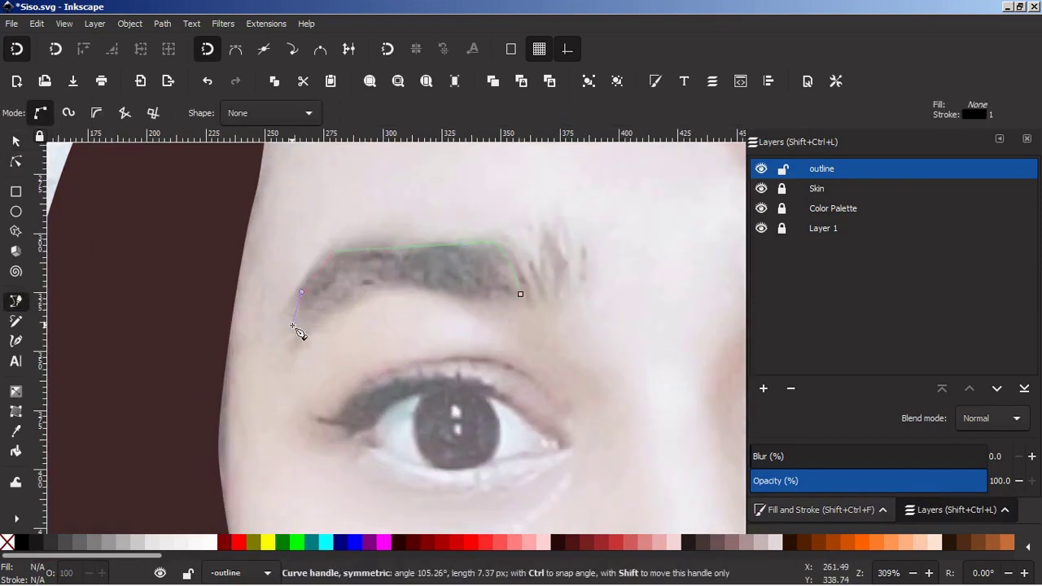
left_click_drag(472, 297, 486, 296)
left_click(520, 294)
Fill the left eyebrow with the hair's dark brown #412929 and remove its stroke
key("d")
left_click(161, 279)
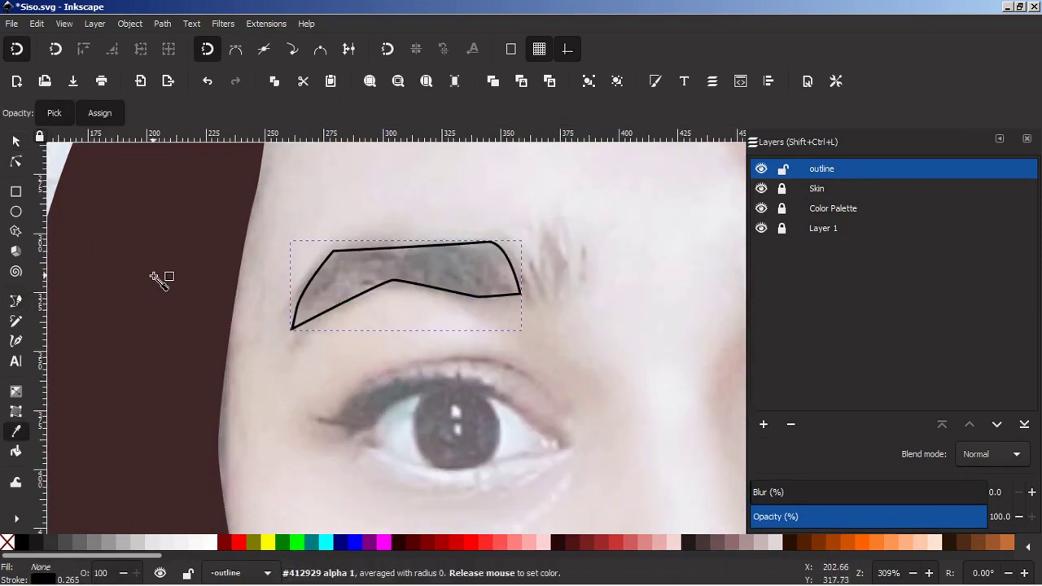
left_click(168, 370)
left_click(8, 544, "shift")
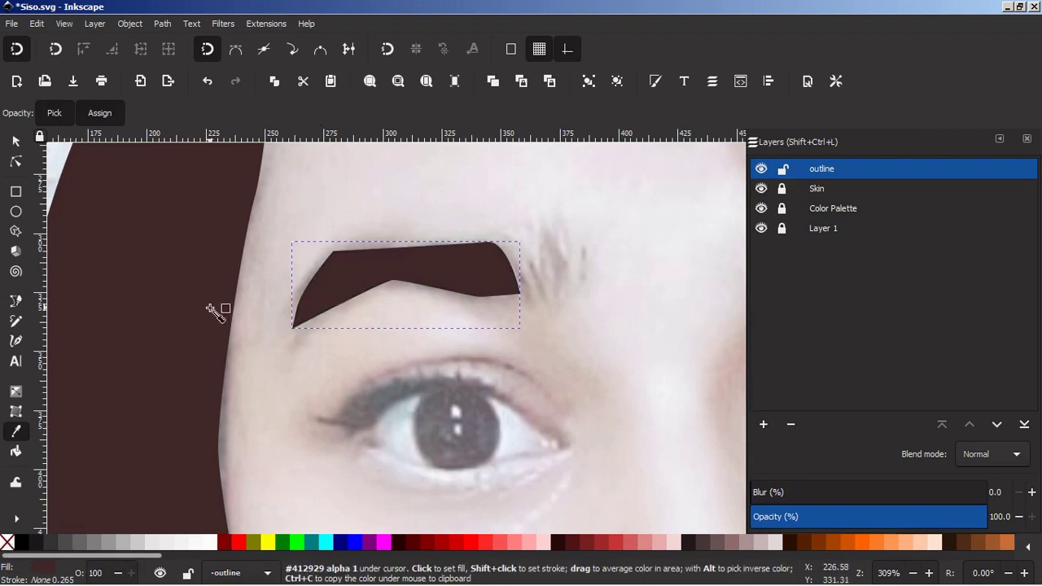
Draw a closed cluster of spiky hairs at the left eyebrow's inner end and fill it with the eyebrow's dark brown without a stroke
key("s")
key("b")
left_click(533, 293)
left_click_drag(522, 251, 560, 275)
left_click(538, 224)
left_click(551, 279)
left_click(554, 229)
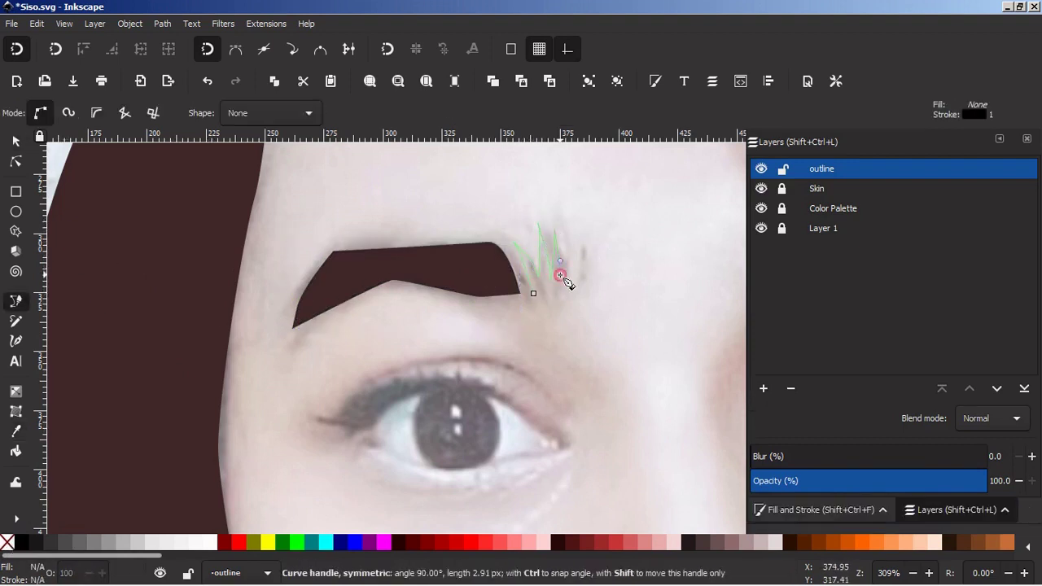
left_click(551, 291)
left_click(535, 295)
key("d")
left_click(489, 282)
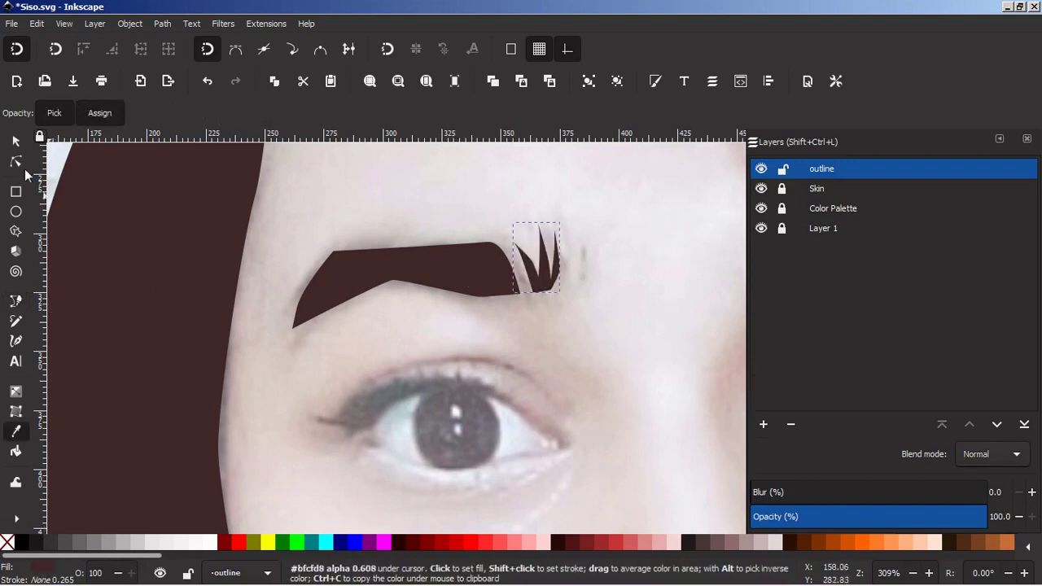
Curve the left eyebrow's edges to follow the photo and delete a surplus node from the spiky hairs beside it
key("n")
left_click(373, 259)
left_click_drag(418, 244, 426, 238)
left_click_drag(495, 269, 514, 265)
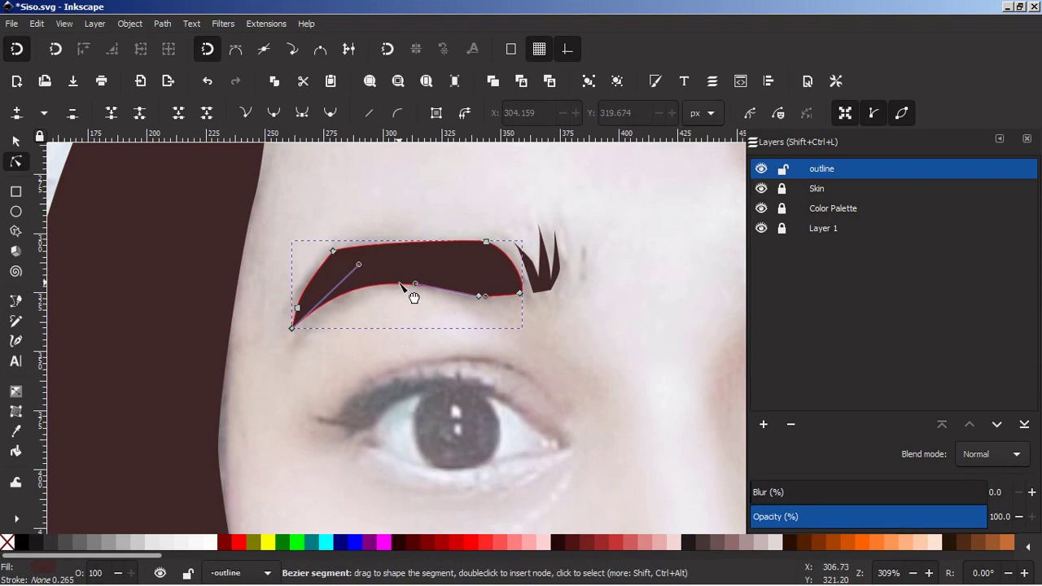
left_click(561, 265)
left_click(560, 268)
left_click(71, 113)
Trace the right eyebrow as a closed Bezier path extending under the hair shape
left_click(15, 142)
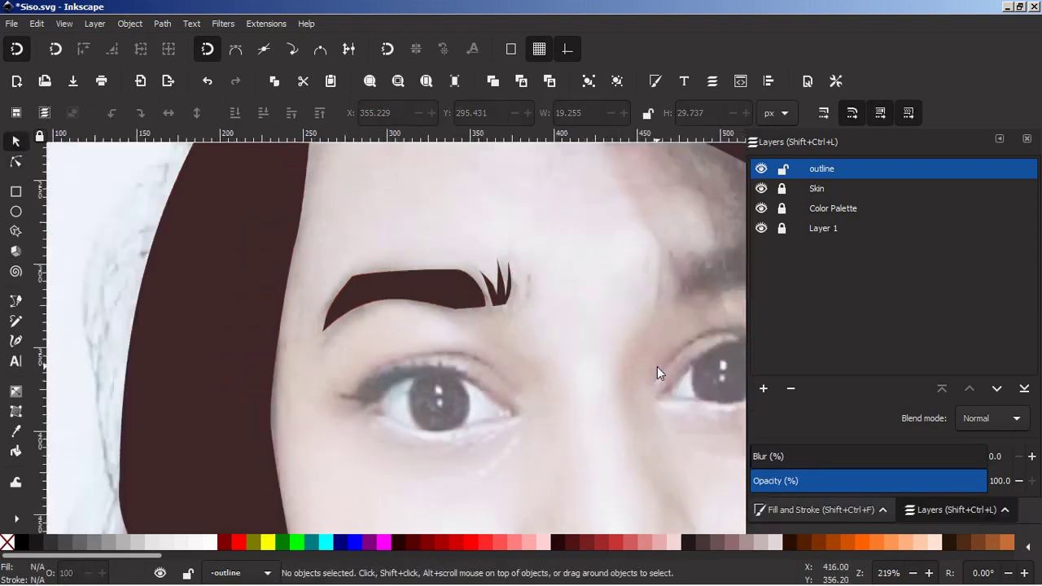
key("minus")
key("minus")
key("minus")
key("plus")
key("plus")
key("plus")
key("plus")
key("plus")
scroll(657, 366, "right", 15)
scroll(657, 367, "up", 3)
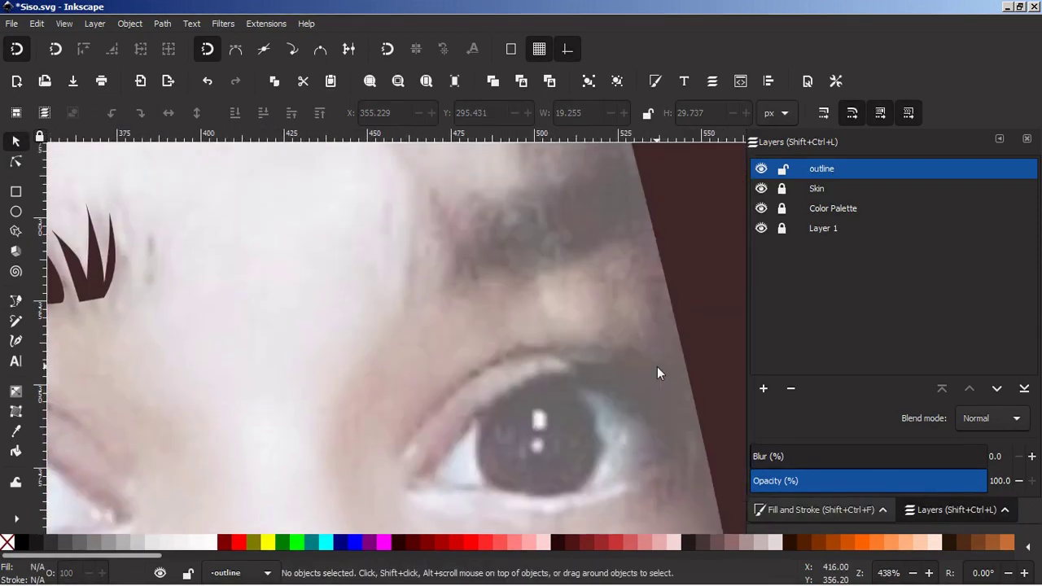
left_click(16, 300)
left_click_drag(456, 370, 498, 269)
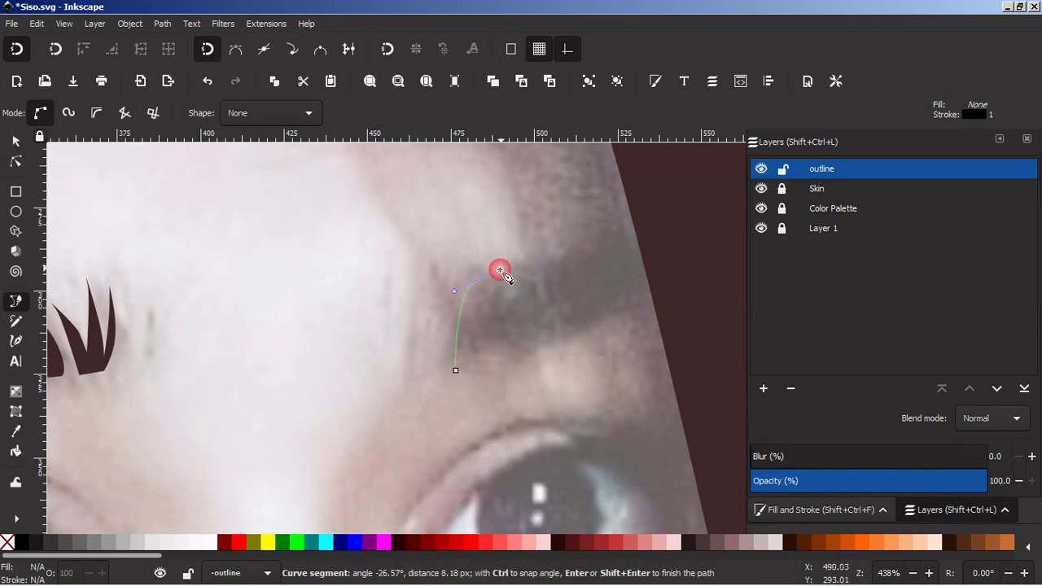
left_click(639, 234)
left_click_drag(691, 298, 547, 338)
left_click(456, 369)
Fill the right eyebrow with the hair's dark brown and remove its stroke
key("d")
left_click(688, 216)
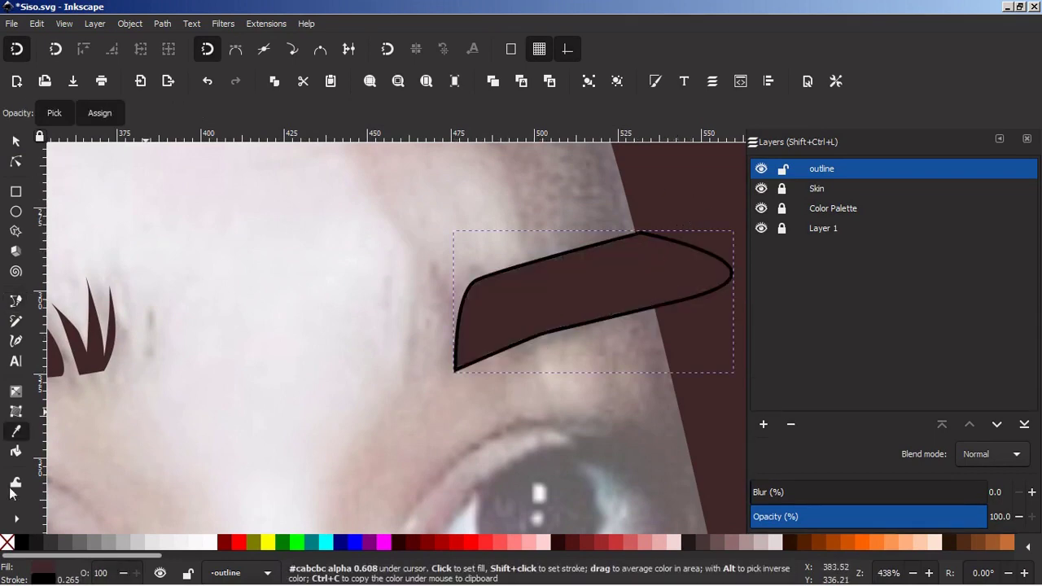
left_click(7, 542, "shift")
Draw two thin curved hair strands as closed paths beside the inner end of the right eyebrow
key("b")
mouse_move(443, 362)
left_mouse_down()
mouse_move(452, 291)
mouse_move(442, 288)
left_mouse_up()
left_click(443, 361)
left_click(432, 361)
left_click_drag(413, 333, 414, 343)
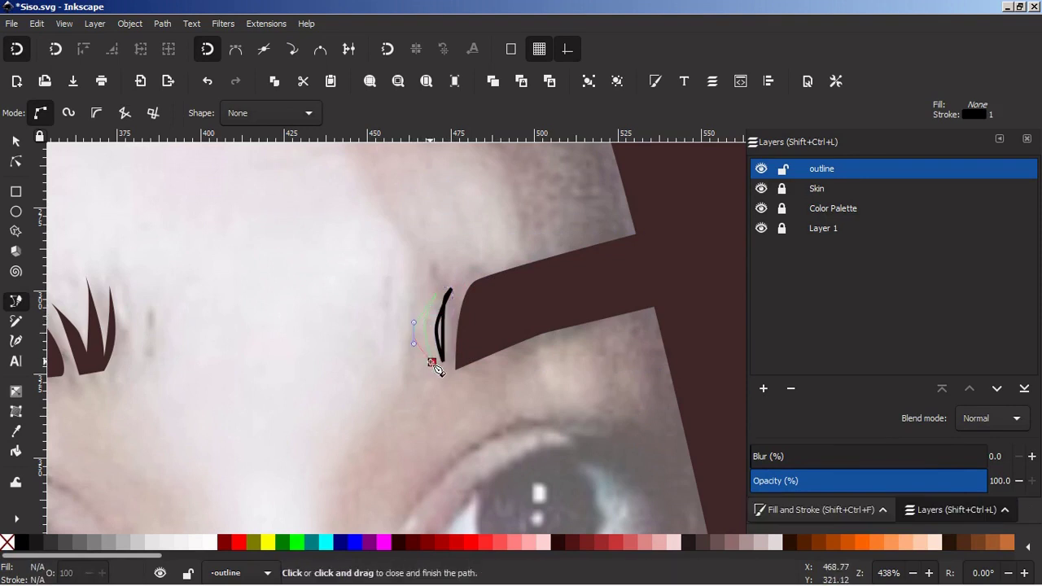
left_click(433, 363)
Fill both curved strands with the right eyebrow's dark brown #412929 and leave them without a stroke
key("s")
left_click(454, 302, "shift")
key("d")
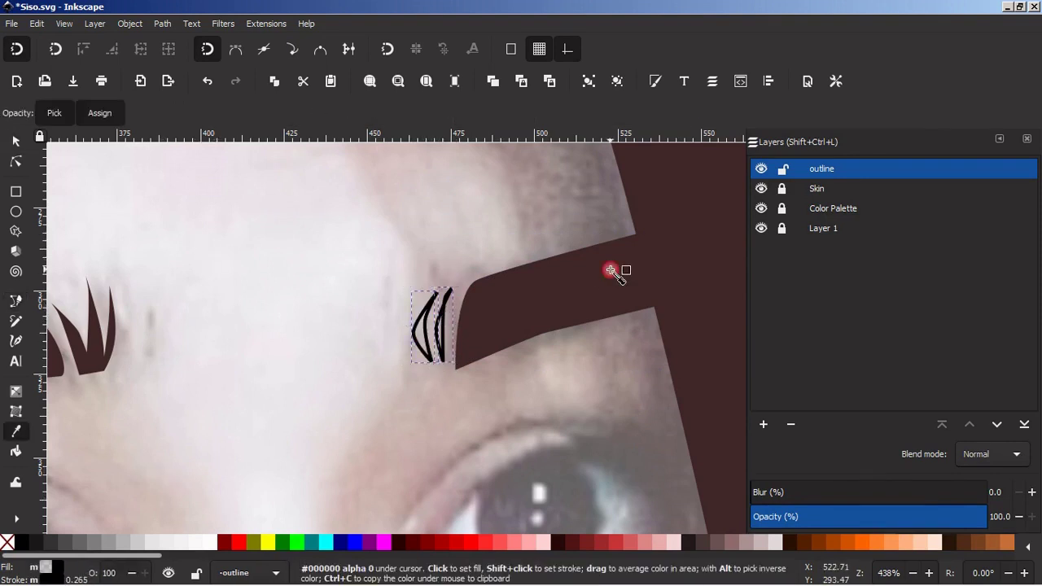
left_click(610, 270)
key("ctrl+shift+f")
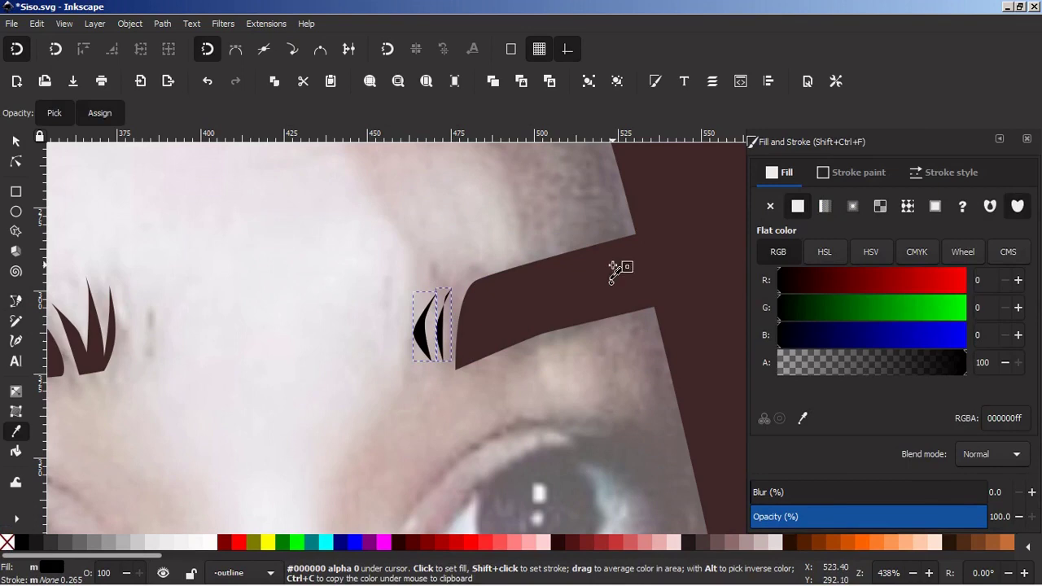
key("s")
left_click(585, 273)
left_click(420, 317)
left_click(439, 317, "shift")
key("d")
left_click(576, 285)
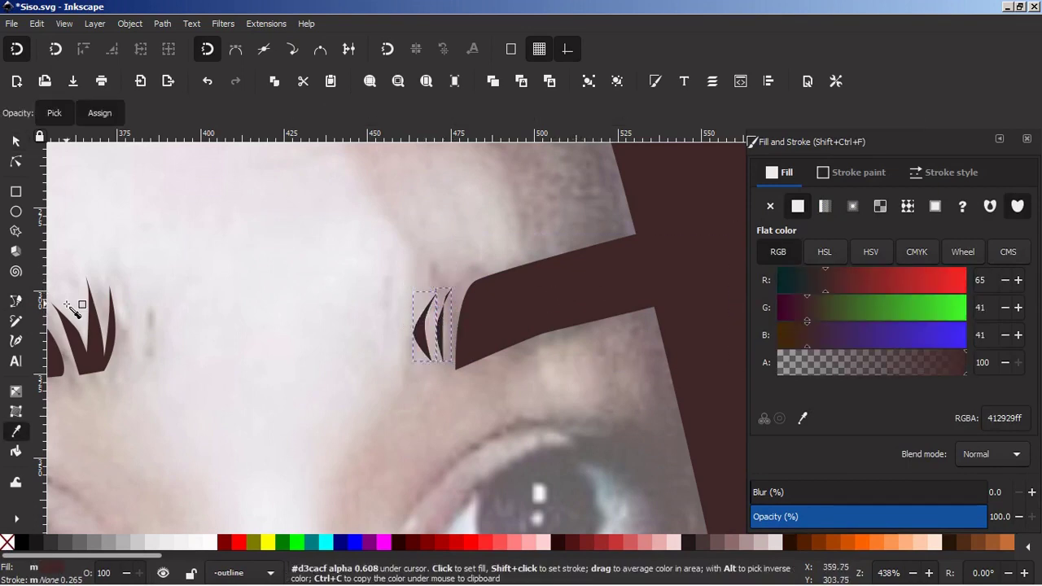
Deselect the strands, fit the page in view and save the drawing
key("s")
key("Escape")
key("5")
key("ctrl+s")
Move the hair shape down by about 12 px and deselect it
scroll(283, 301, "down", 4)
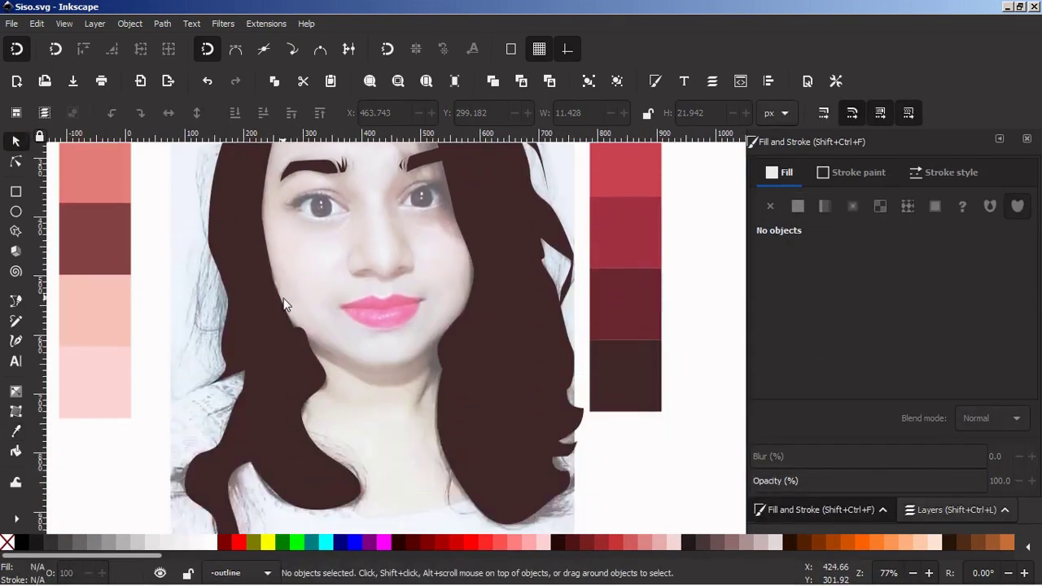
left_click_drag(291, 326, 287, 359)
key("Escape")
scroll(329, 311, "up", 5)
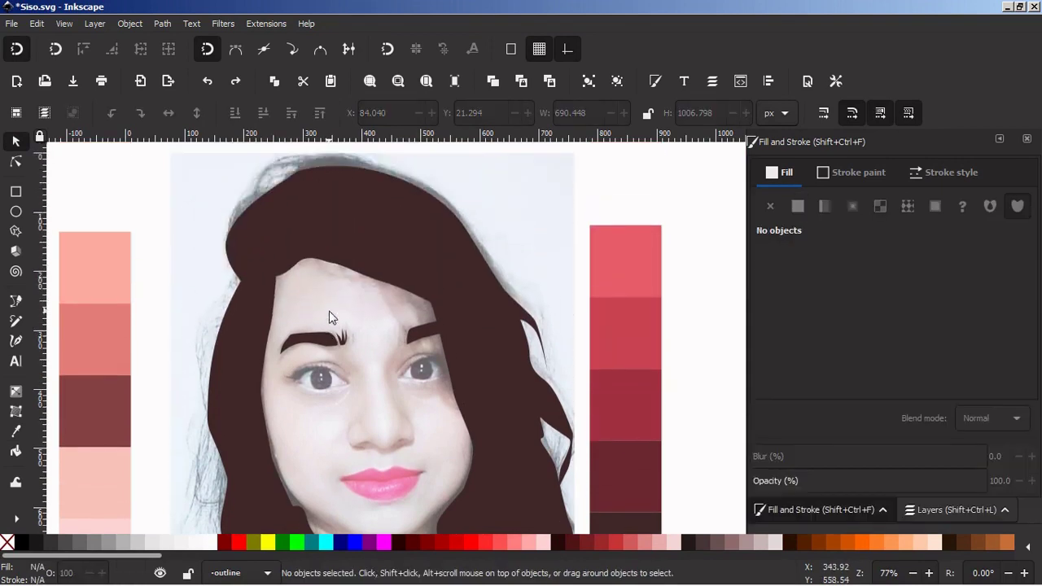
Undo the last downward move of the hair shape
left_click(380, 250)
left_click_drag(379, 250, 290, 488)
key("ctrl+z")
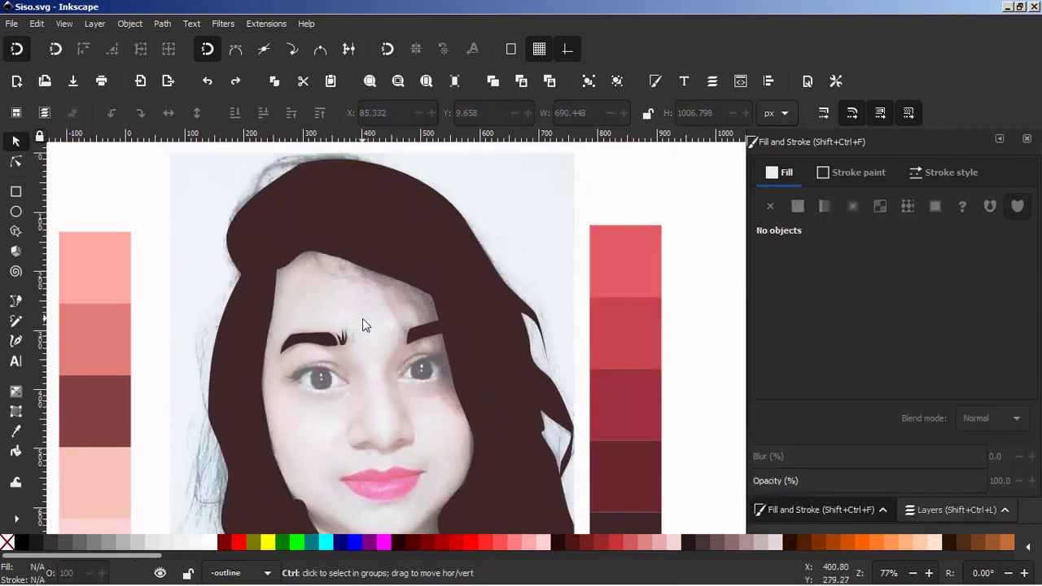
Delete the bulging node on the hair's inner edge beside the subject's right jaw and reshape the segment to follow the jawline
scroll(328, 459, "up", 5)
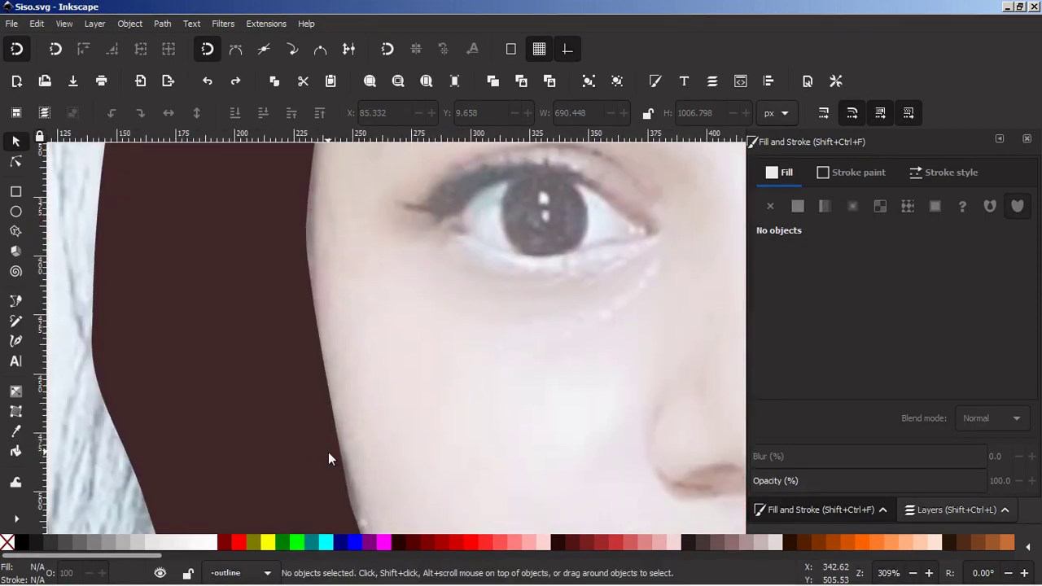
scroll(328, 458, "down", 5)
left_click(401, 451)
key("n")
left_click(433, 395)
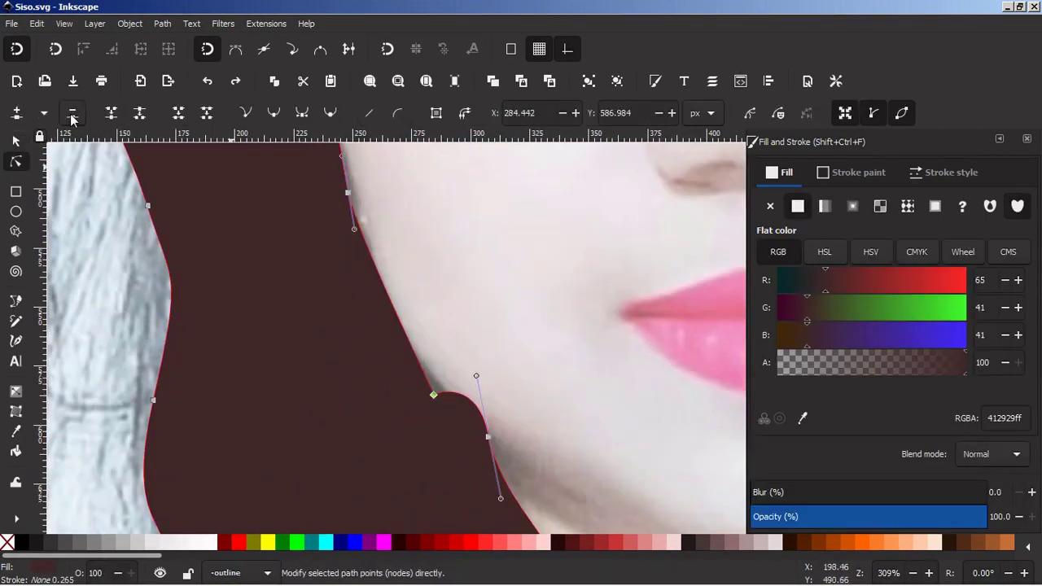
left_click(72, 118)
left_click_drag(334, 307, 370, 313)
left_click_drag(438, 365, 438, 389)
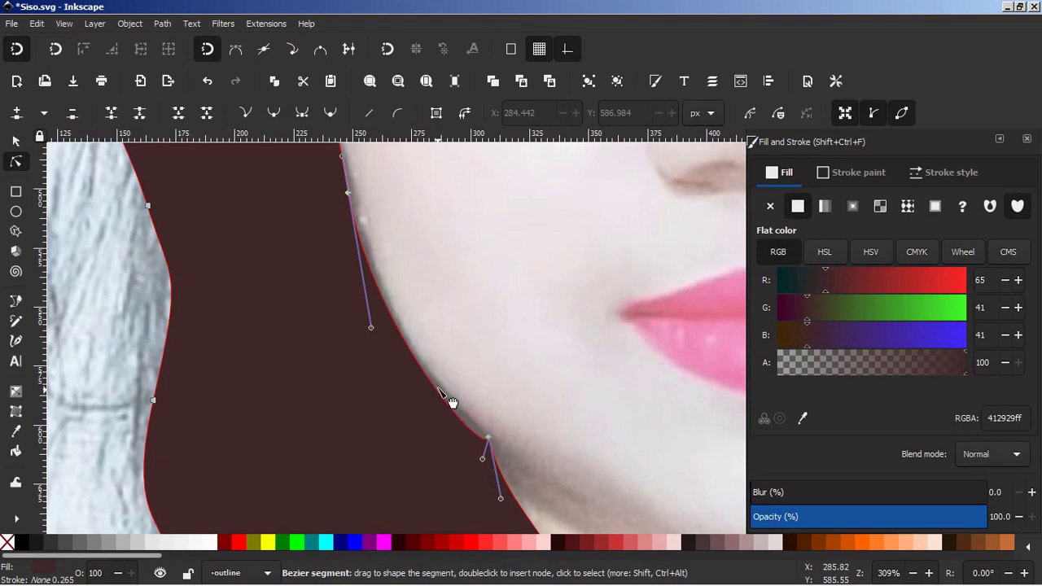
Deselect the hair shape and save the drawing
left_click(16, 141)
key("Escape")
key("5")
key("ctrl+s")
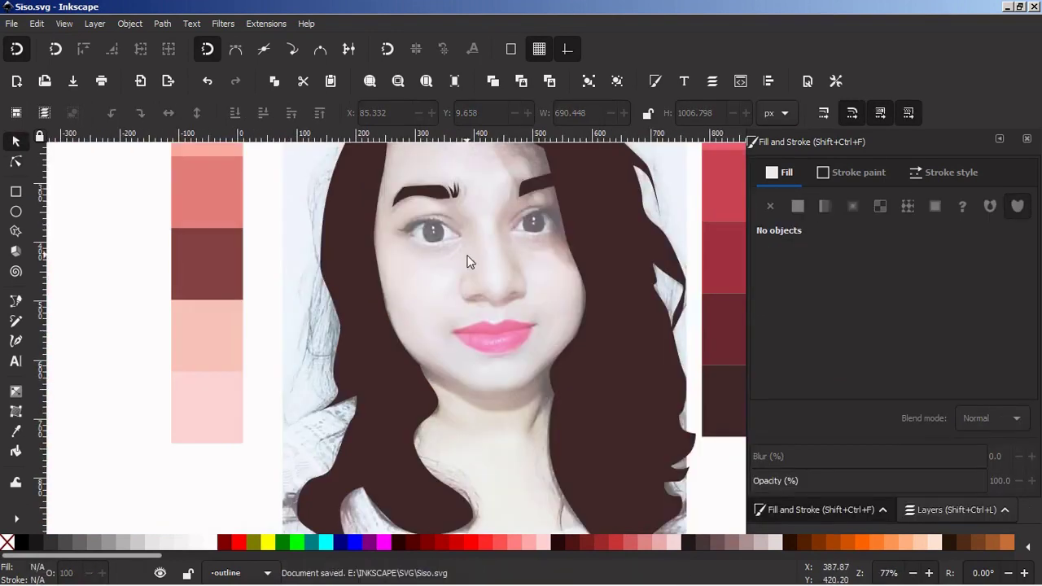
Trace the subject's right eye as a closed path with upper eyelashes, an outer wing and a thin line along the inner lower lid
scroll(468, 261, "up", 4)
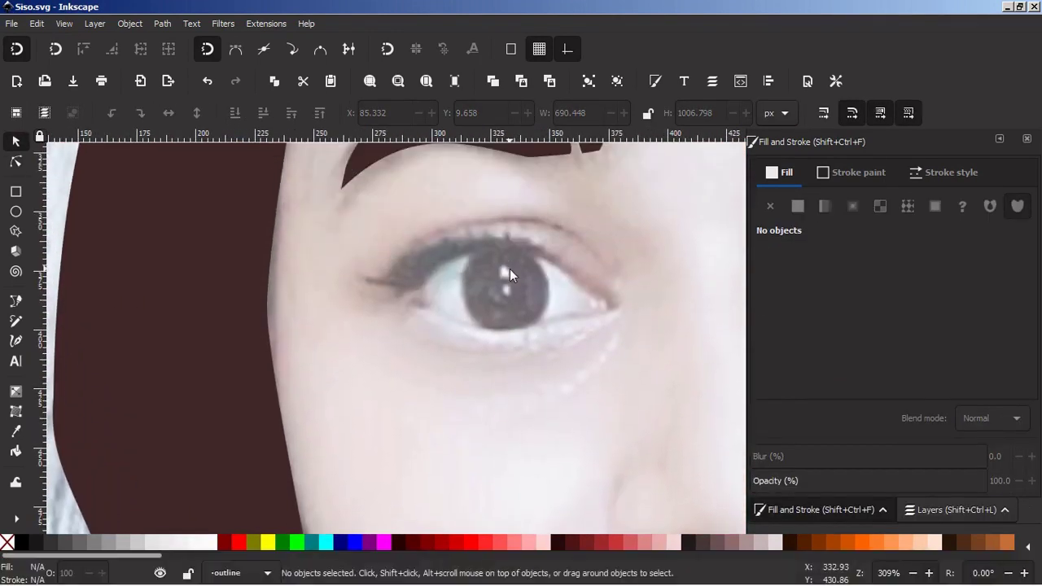
left_click(15, 301)
left_click(364, 278)
left_click_drag(413, 294, 424, 288)
left_click(452, 264)
left_click_drag(531, 251, 551, 260)
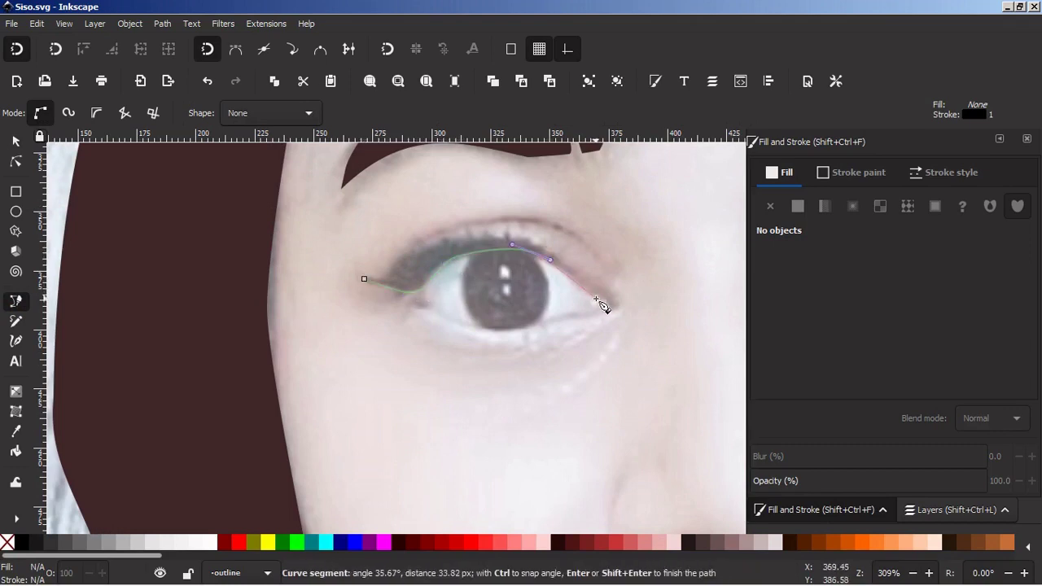
mouse_move(599, 306)
left_mouse_down()
mouse_move(562, 317)
mouse_move(604, 293)
left_mouse_up()
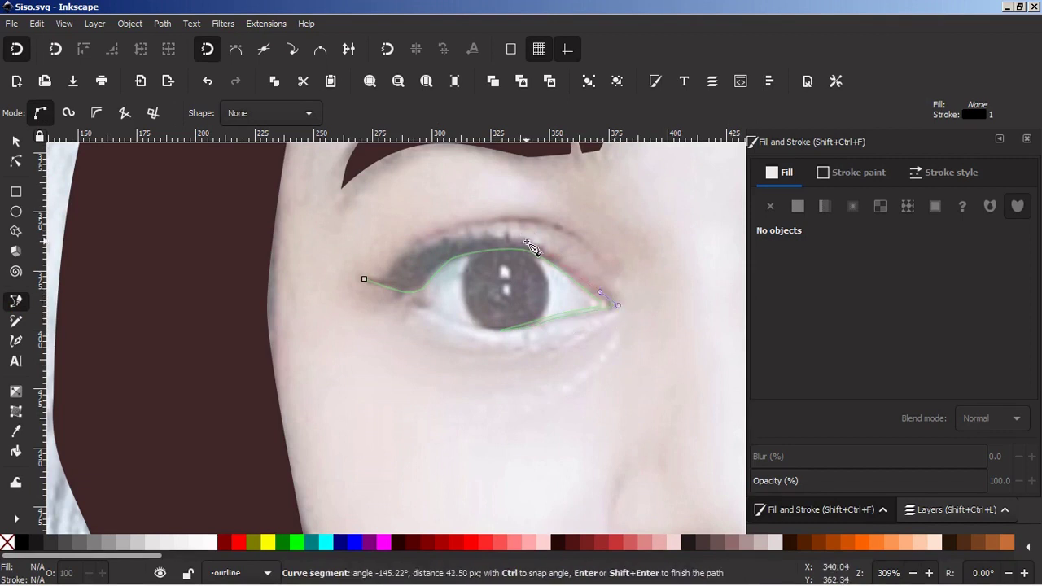
left_click(488, 232)
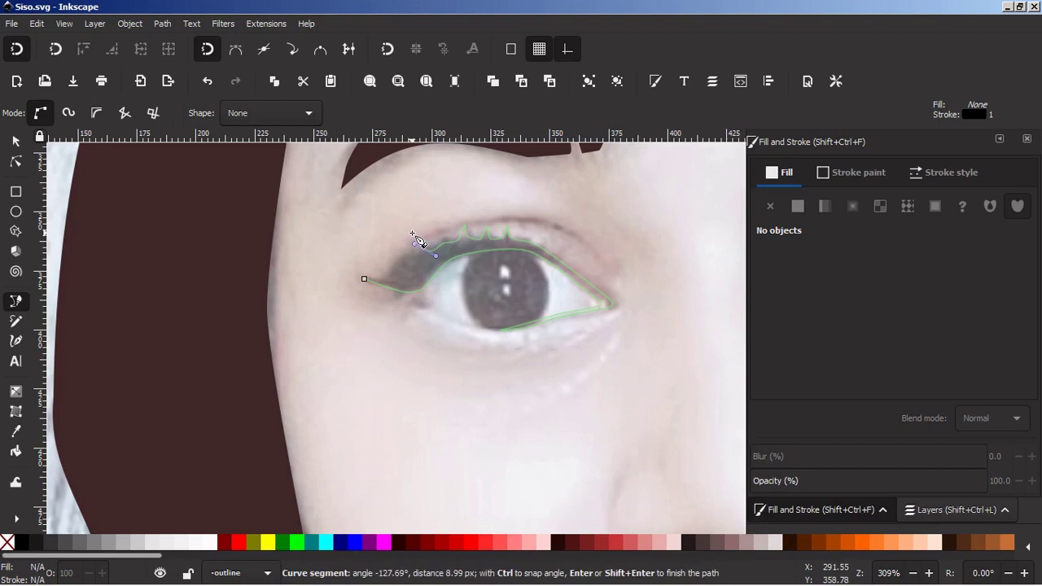
left_click(368, 279)
Fill the lashed eye outline with the hair's dark brown #412929, remove its stroke and deselect it
key("d")
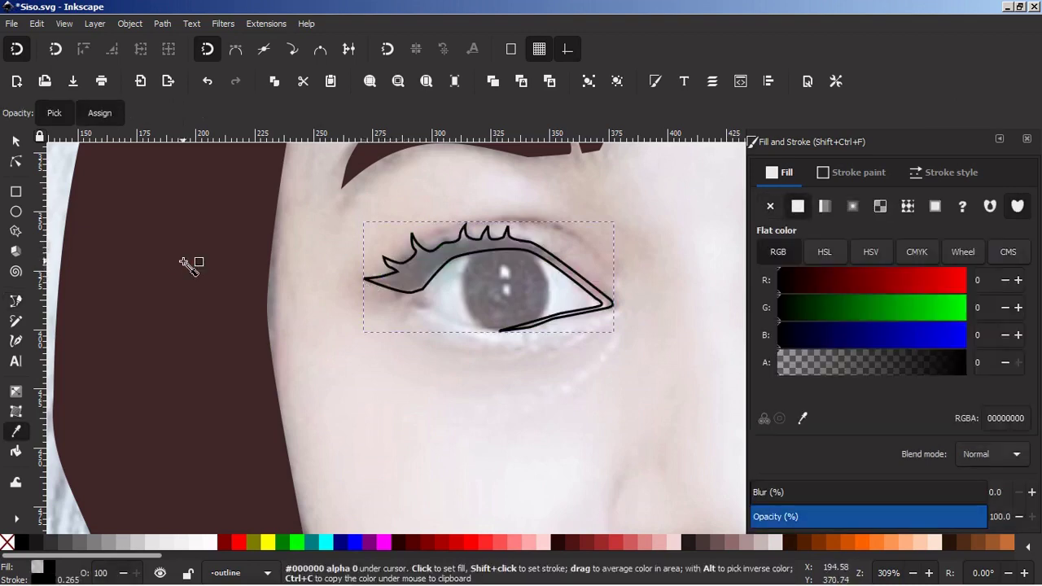
left_click(189, 261)
left_click(6, 544, "shift")
left_click(15, 140)
left_click(524, 416)
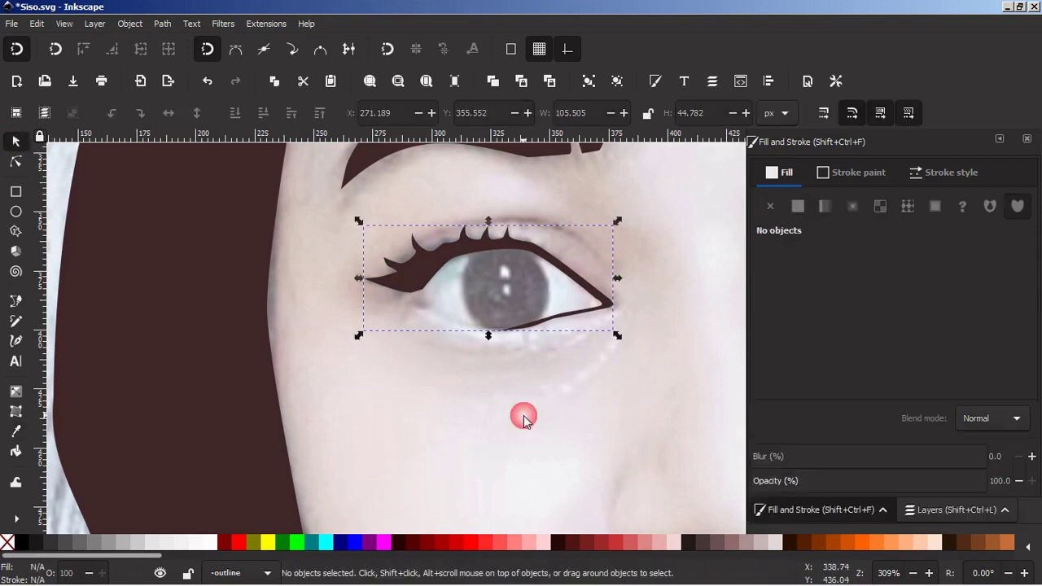
Save the drawing, then hide Layer 1 and show it again to check the outline without the photo
scroll(523, 415, "down", 3)
key("ctrl+s")
key("ctrl+shift+l")
left_click(761, 228)
left_click(761, 228)
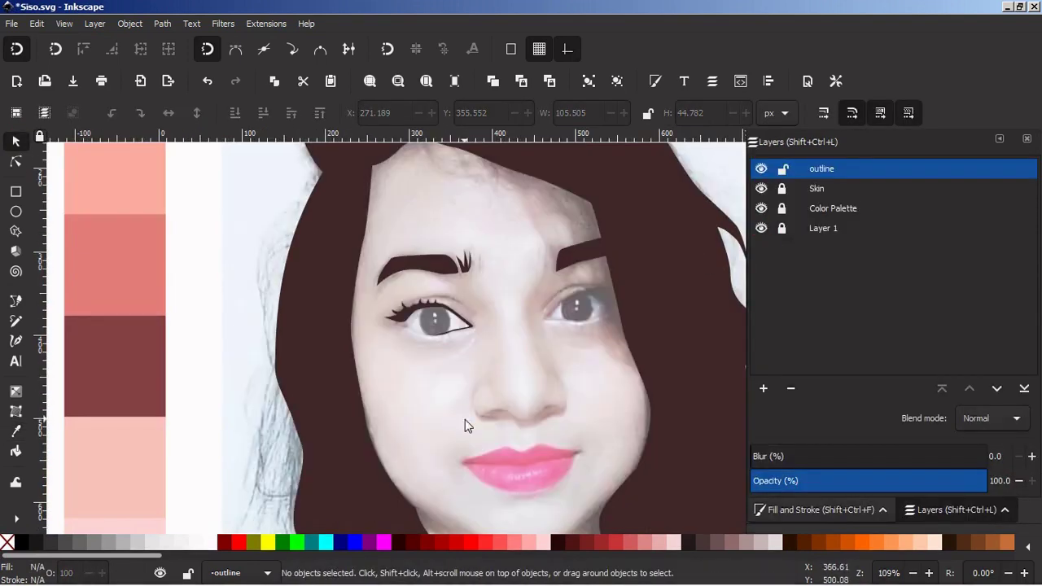
Trace the subject's left eye as a closed path along the upper lid, outer wing, inner corner and part of the lower lid
scroll(583, 305, "up", 3)
scroll(583, 305, "right", 7)
left_click(16, 302)
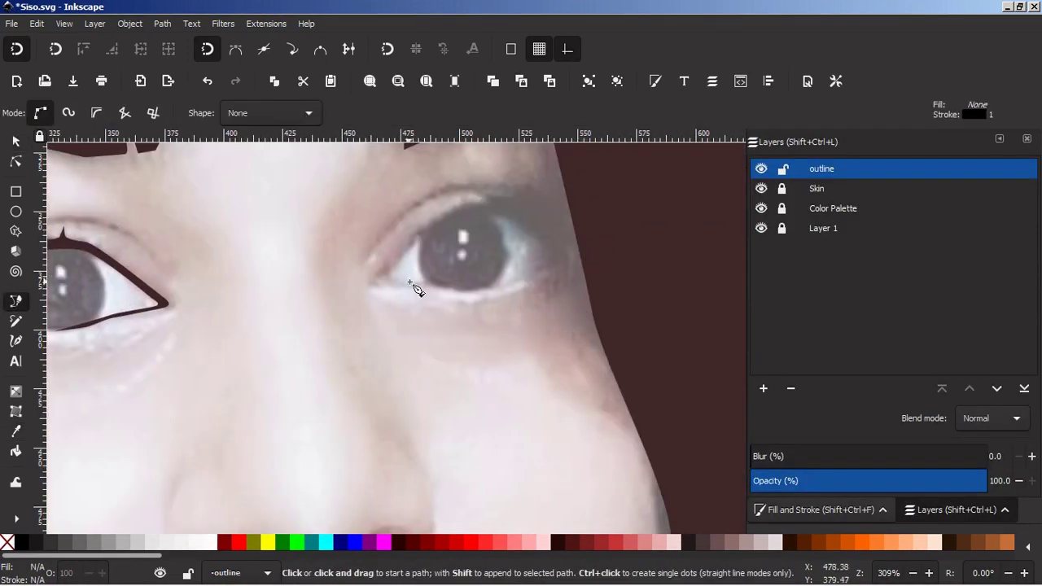
left_click(463, 293)
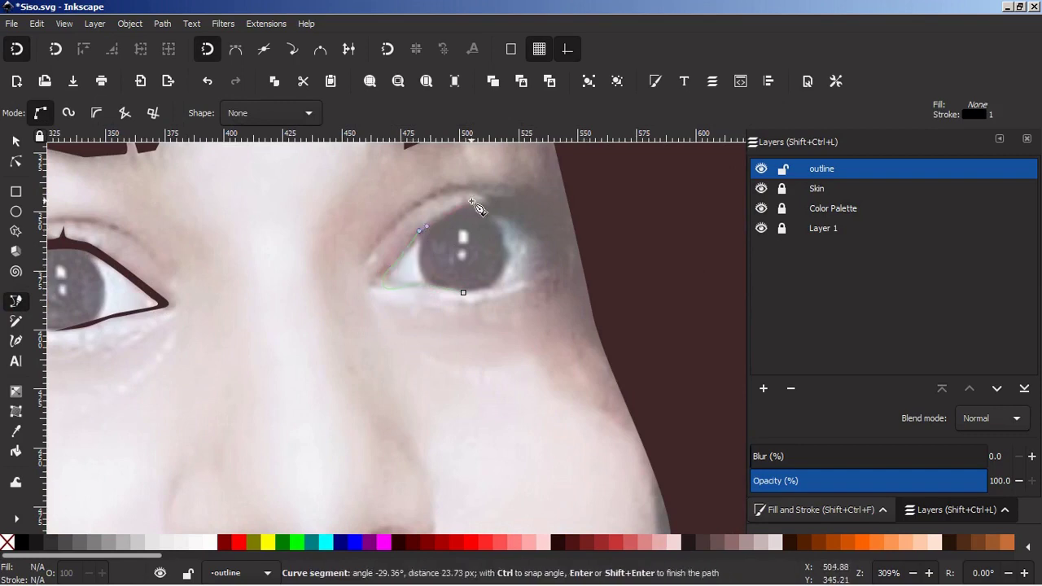
mouse_move(567, 240)
left_mouse_down()
mouse_move(593, 237)
mouse_move(554, 246)
left_mouse_up()
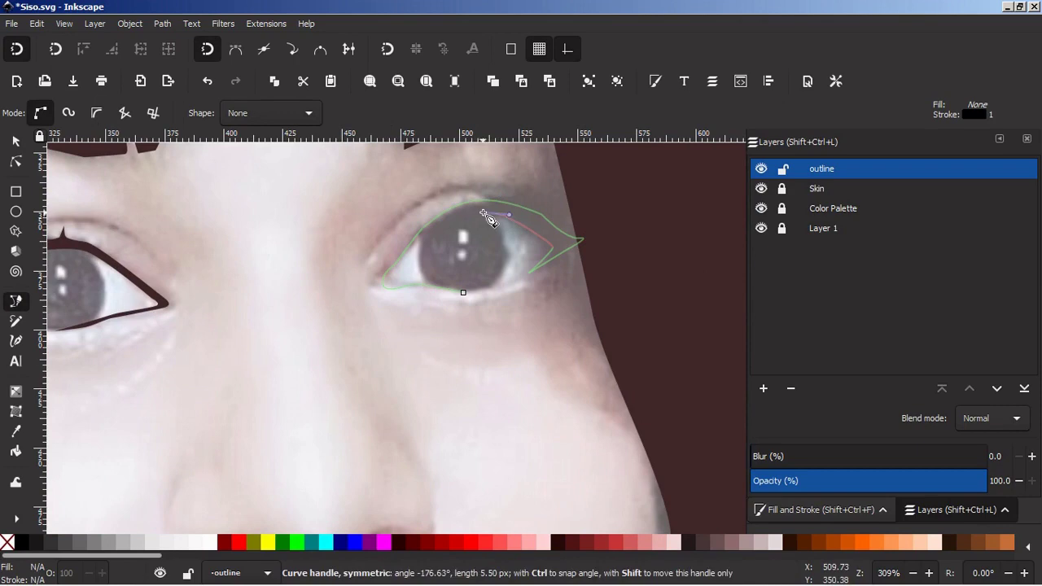
left_click_drag(422, 236, 417, 244)
left_click(416, 277)
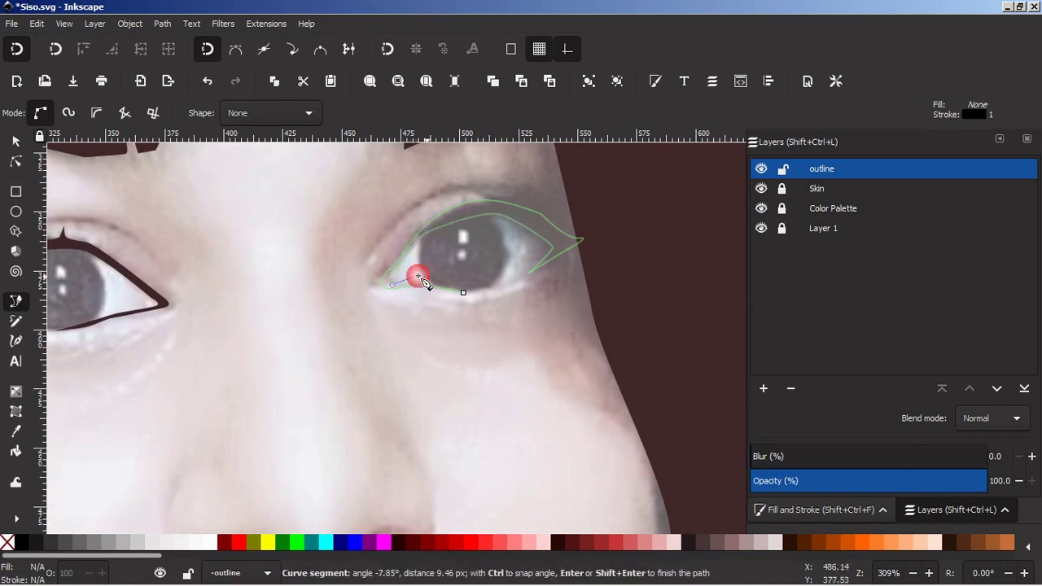
left_click_drag(448, 287, 457, 289)
left_click(463, 292)
Fill the left eye outline with the hair's dark brown #412929 and remove its stroke
key("d")
left_click(663, 226)
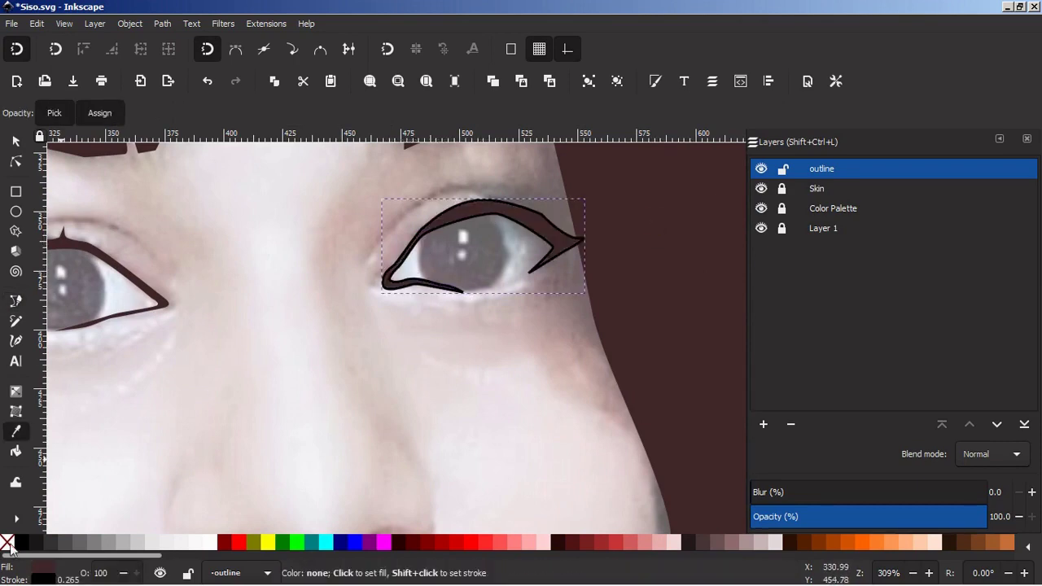
left_click(8, 542, "shift")
Delete the extra node on the left eye outline's upper outer edge and smooth the upper lid curve
key("n")
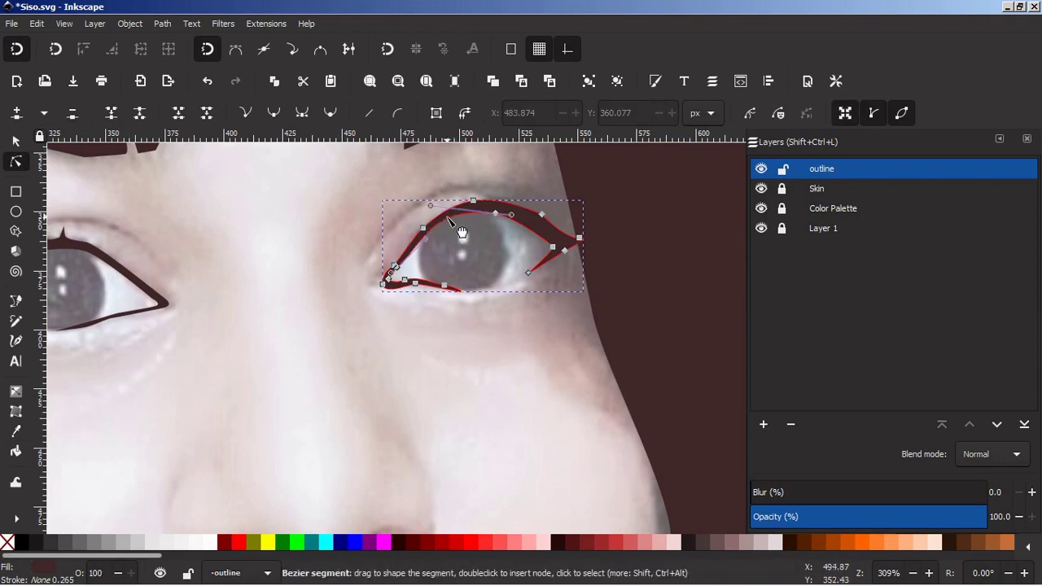
left_click(542, 214)
left_click(74, 117)
left_click_drag(516, 191, 523, 198)
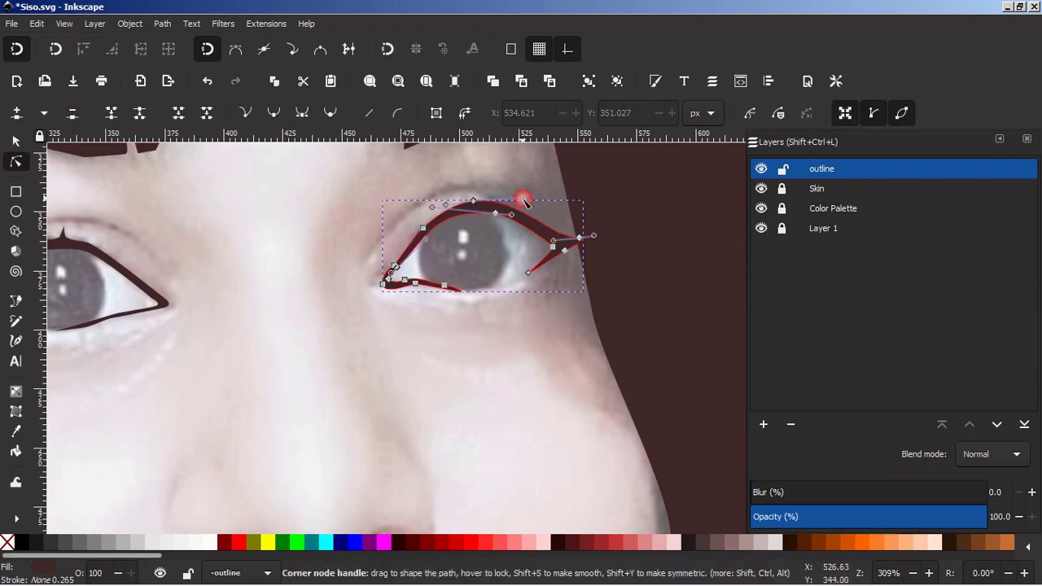
left_click(445, 285)
Deselect the left eye outline and save the drawing
left_click(16, 141)
key("minus")
key("minus")
key("minus")
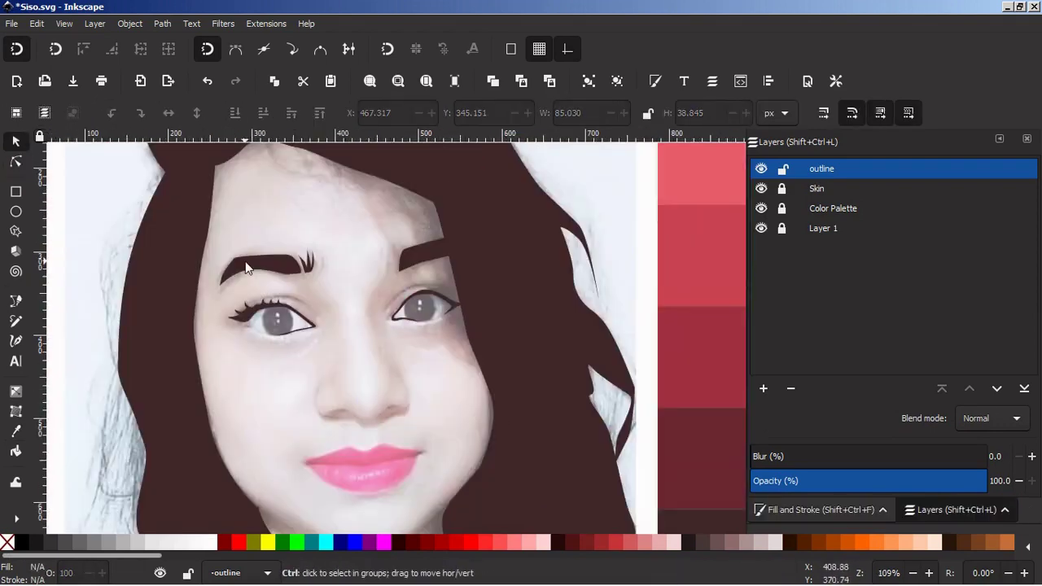
left_click(343, 340)
Draw a dark brown ellipse about 37 by 35 px over the iris of the subject's left eye and adjust its position and size
key("plus")
key("plus")
key("plus")
left_click(12, 304)
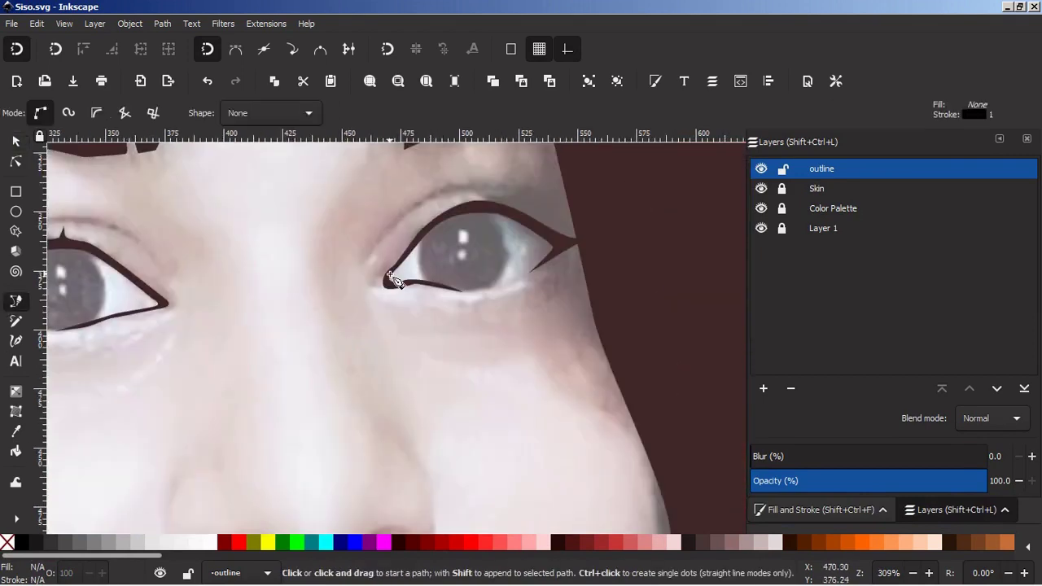
left_click(16, 141)
left_click(15, 211)
left_click_drag(426, 221, 507, 294)
key("s")
left_click_drag(487, 246, 490, 247)
left_click_drag(510, 292, 516, 296)
Duplicate the iris ellipse, place the copy over the iris of the subject's right eye and save the drawing
key("minus")
key("ctrl+d")
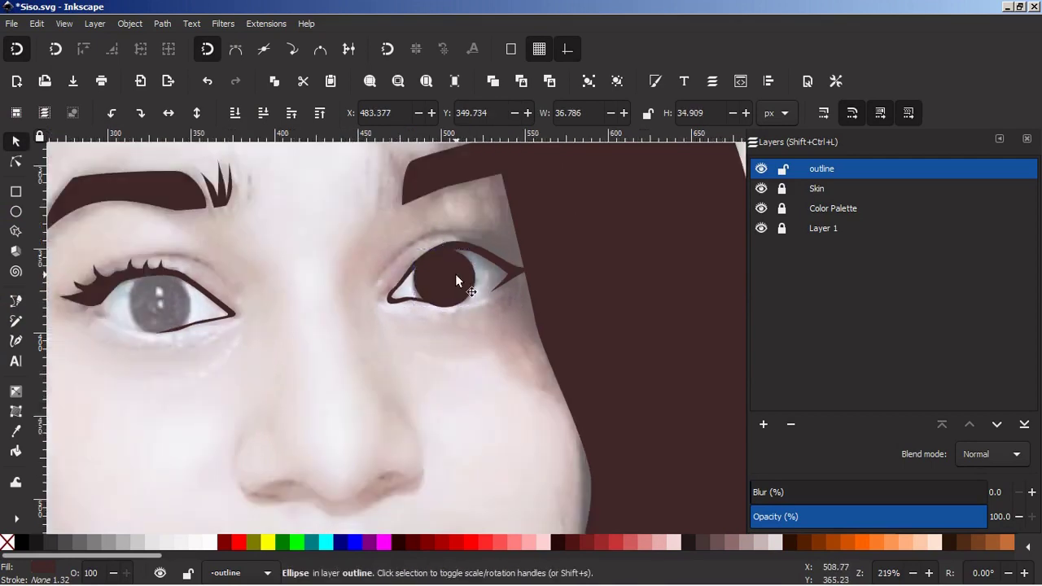
left_click_drag(455, 273, 166, 300)
left_click(263, 358)
key("ctrl+s")
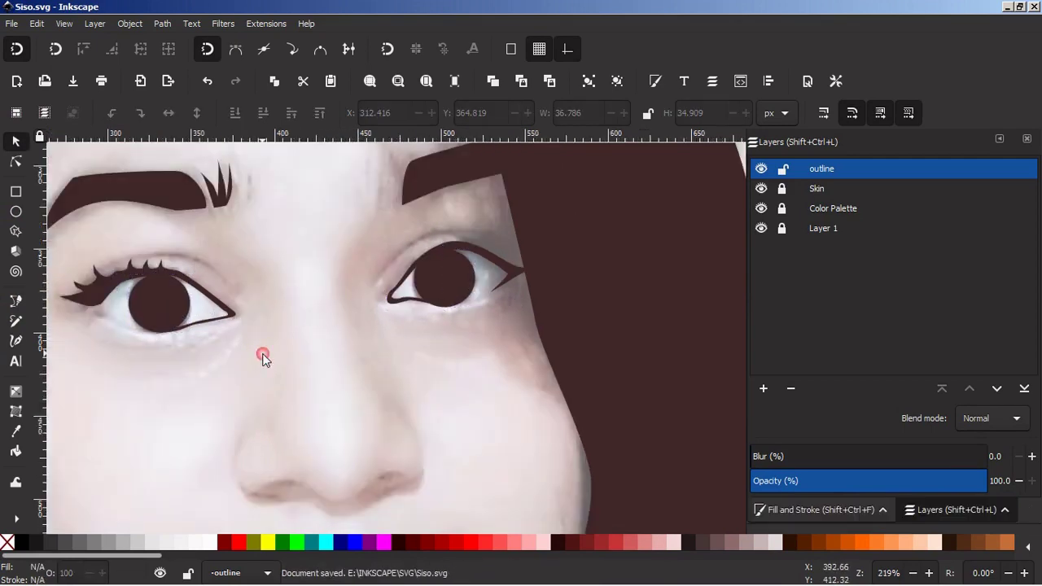
Draw a thin closed curved path along the eyelid crease above the subject's left eye
key("plus")
key("b")
left_click(368, 258)
left_click_drag(440, 190, 553, 208)
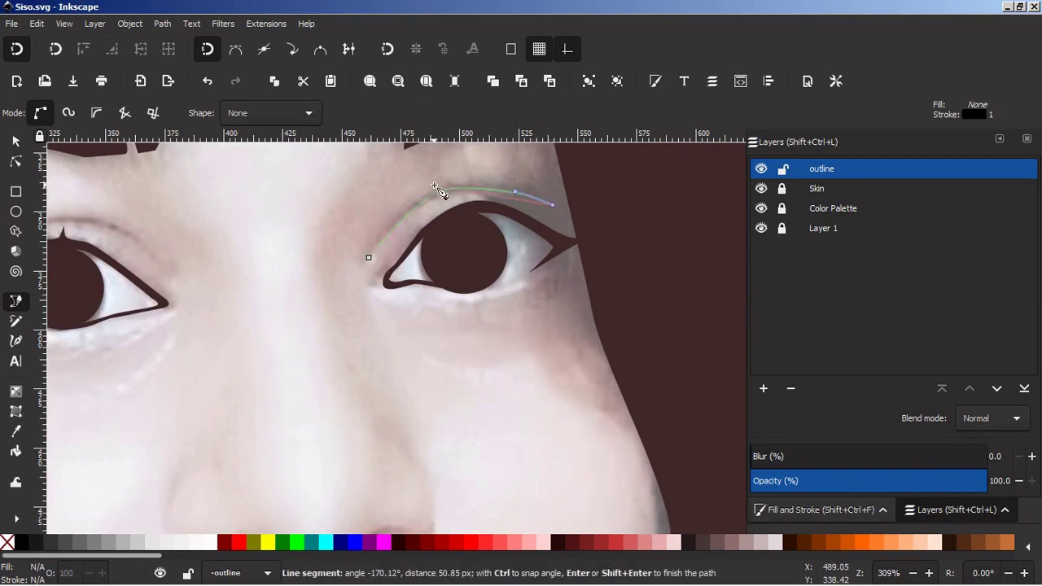
left_click(369, 257)
Fill the left eyelid crease with the hair's dark brown #412929 and leave it without a stroke
key("d")
key("ctrl+shift+f")
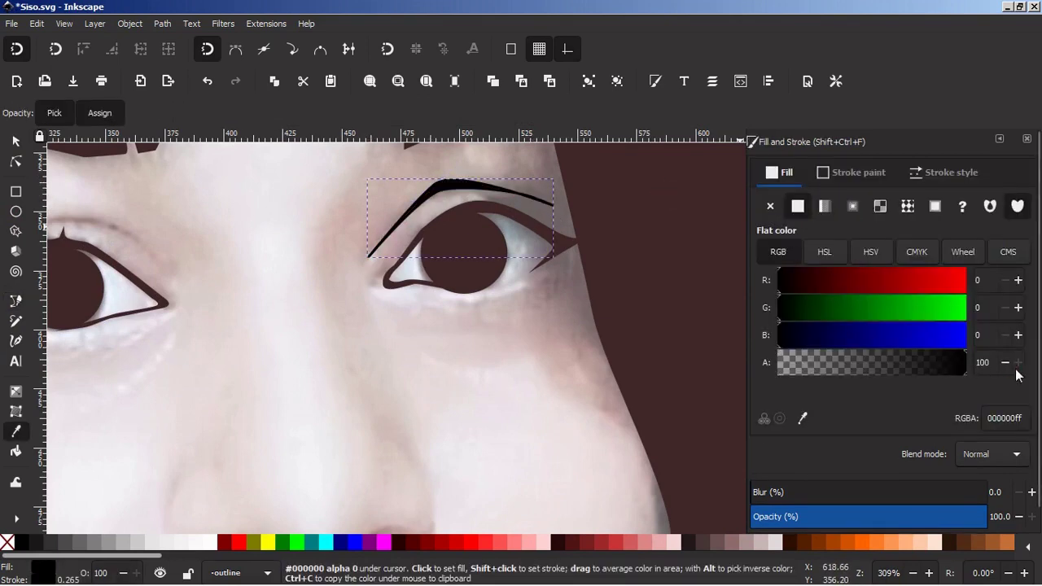
key("b")
left_click(659, 244)
left_click(16, 142)
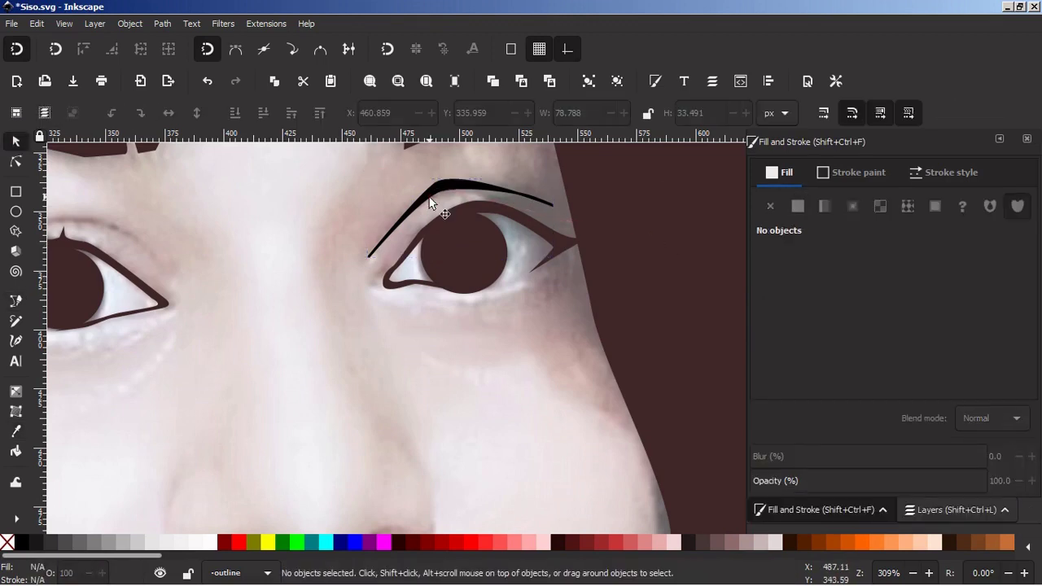
left_click(431, 203)
Move the two nodes at the bend of the left eyelid crease to smooth its curve, and deselect it
left_click(14, 163)
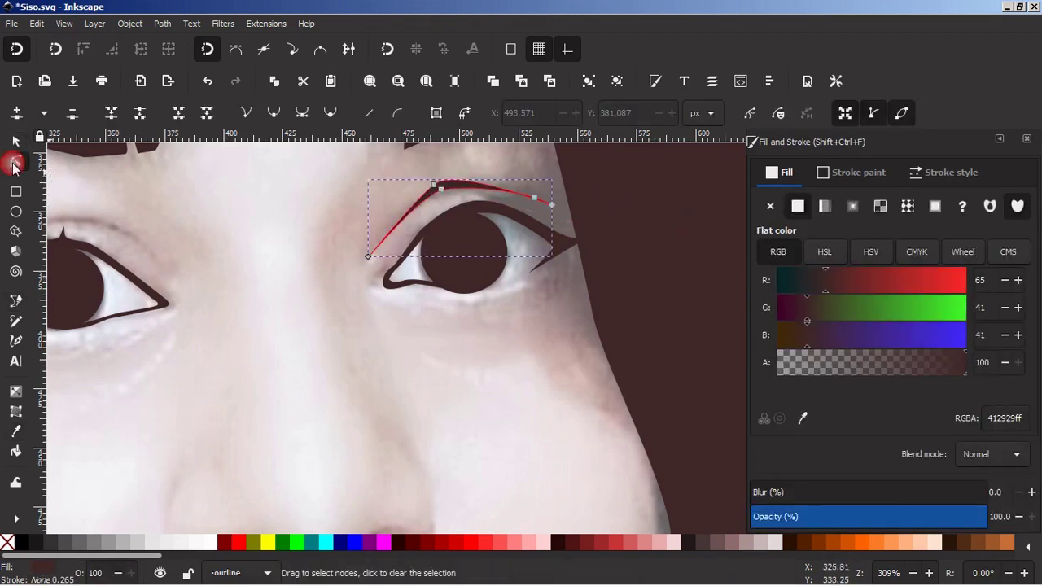
left_click_drag(441, 189, 447, 193)
mouse_move(433, 184)
left_mouse_down()
mouse_move(424, 191)
mouse_move(502, 188)
mouse_move(427, 193)
left_mouse_up()
left_click(15, 142)
left_click(283, 254)
Draw a thin closed curved path along the eyelid crease above the subject's right eye
scroll(283, 254, "left", 3)
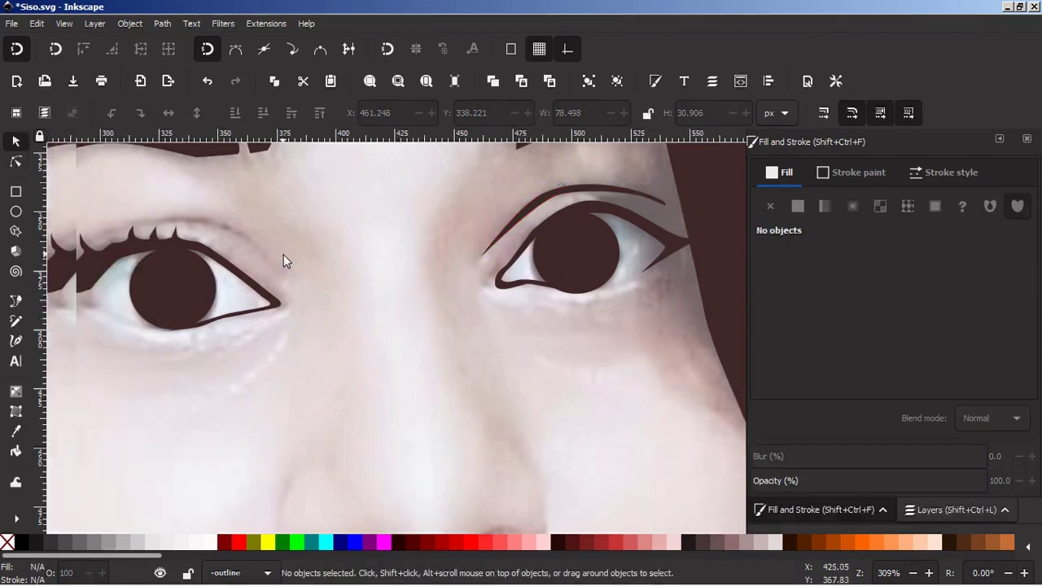
scroll(283, 254, "left", 3)
left_click(16, 301)
left_click(199, 242)
left_click_drag(321, 221, 331, 225)
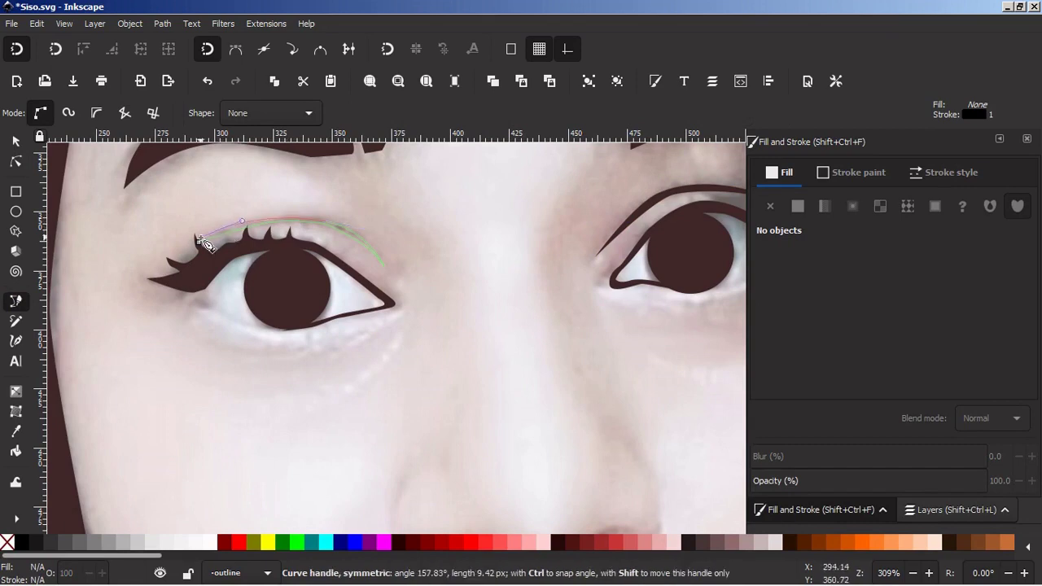
left_click_drag(202, 239, 198, 234)
Fill the right eyelid crease with dark brown #412929, remove its stroke and save the drawing
key("s")
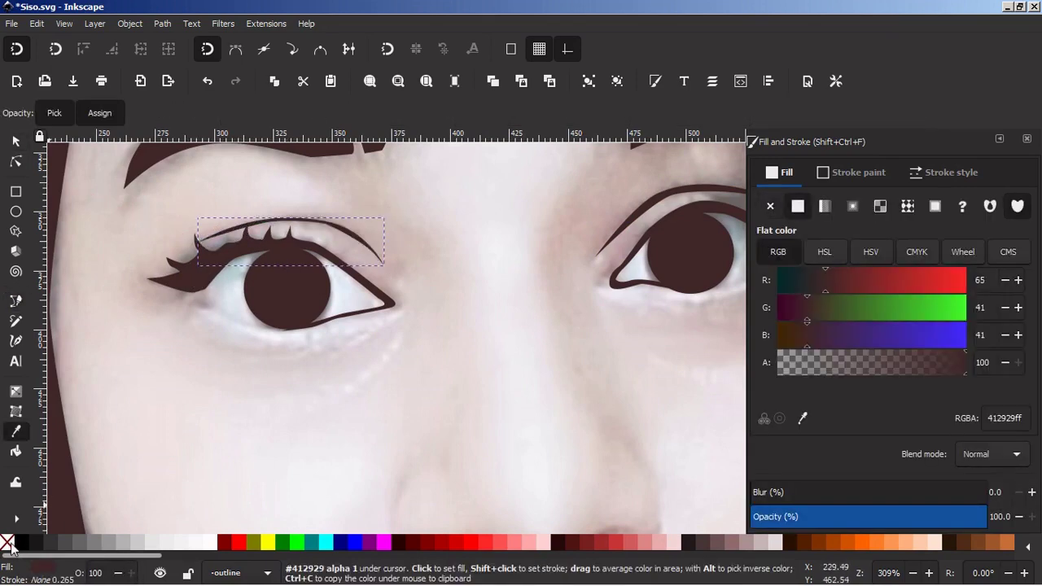
key("s")
scroll(556, 416, "down", 1)
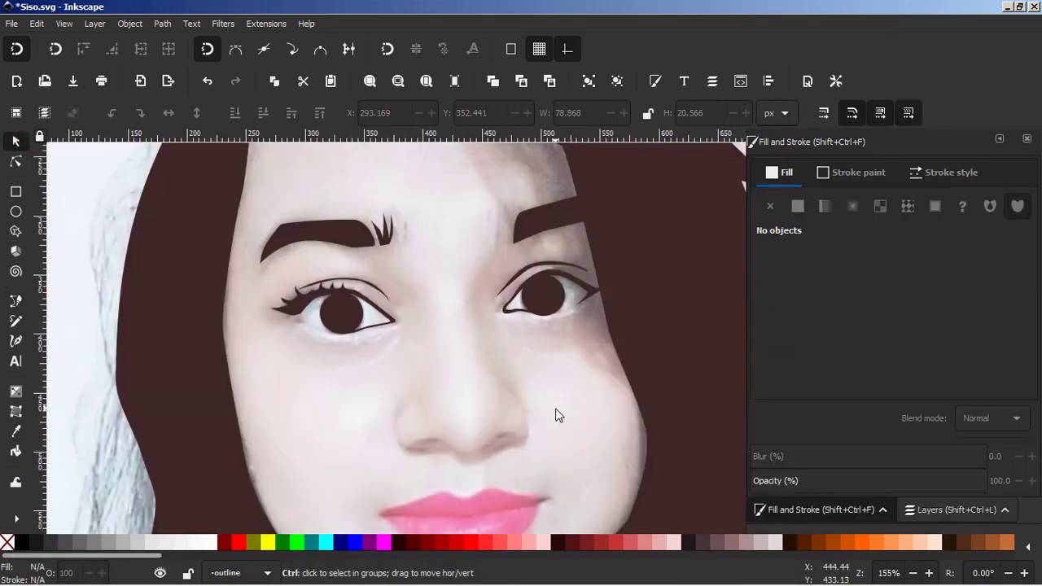
key("ctrl+s")
Draw a black circle about 16.5 px across inside the iris of the subject's right eye as the pupil
key("ctrl+shift+l")
key("plus")
key("plus")
key("plus")
key("e")
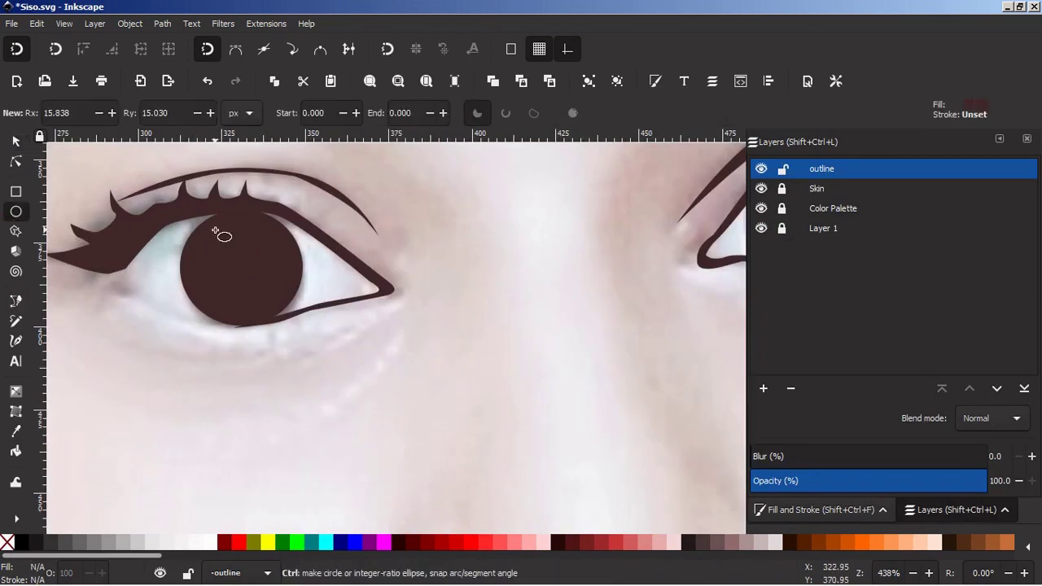
left_click_drag(270, 297, 242, 224)
key("s")
Centre the black pupil horizontally and vertically on the right iris, aligning relative to the last selected object, and deselect both
left_click(300, 285, "shift")
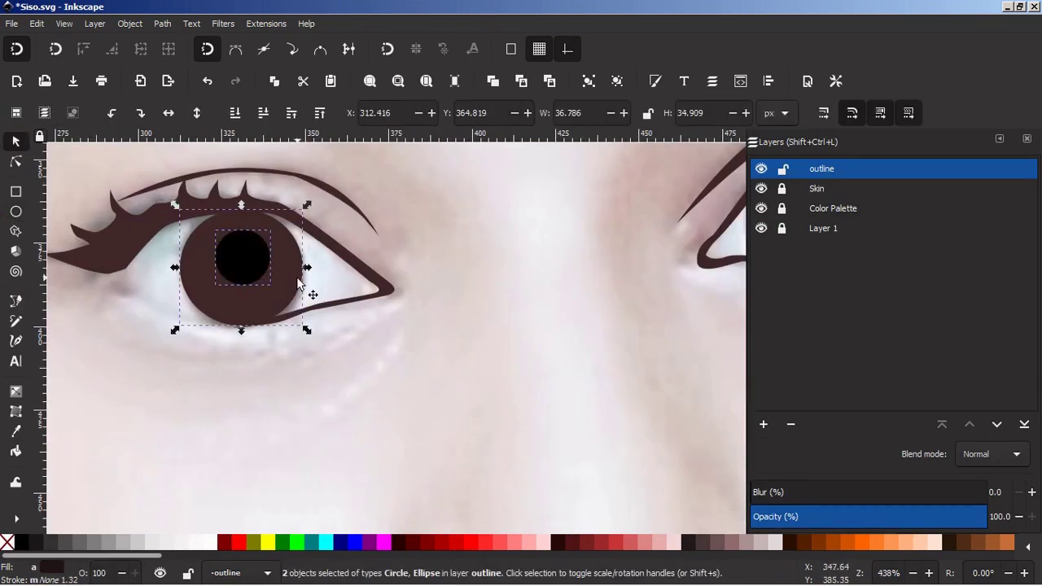
key("ctrl+shift+a")
left_click(920, 252)
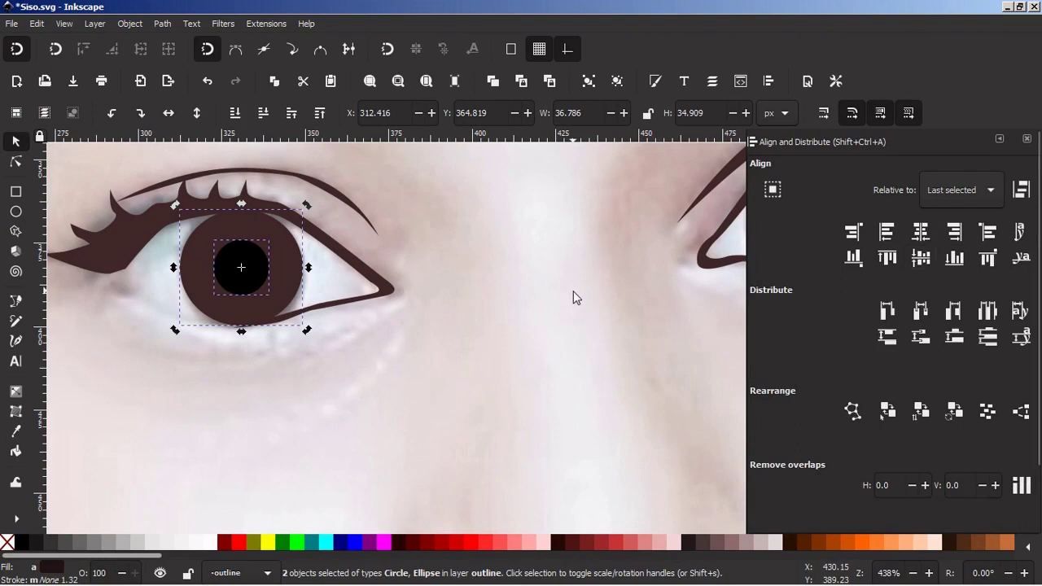
left_click(573, 291)
Duplicate the black pupil onto the subject's left iris and centre it there horizontally and vertically
left_click(242, 258)
key("ctrl+Right")
key("ctrl+Right")
key("ctrl+Right")
key("ctrl+Right")
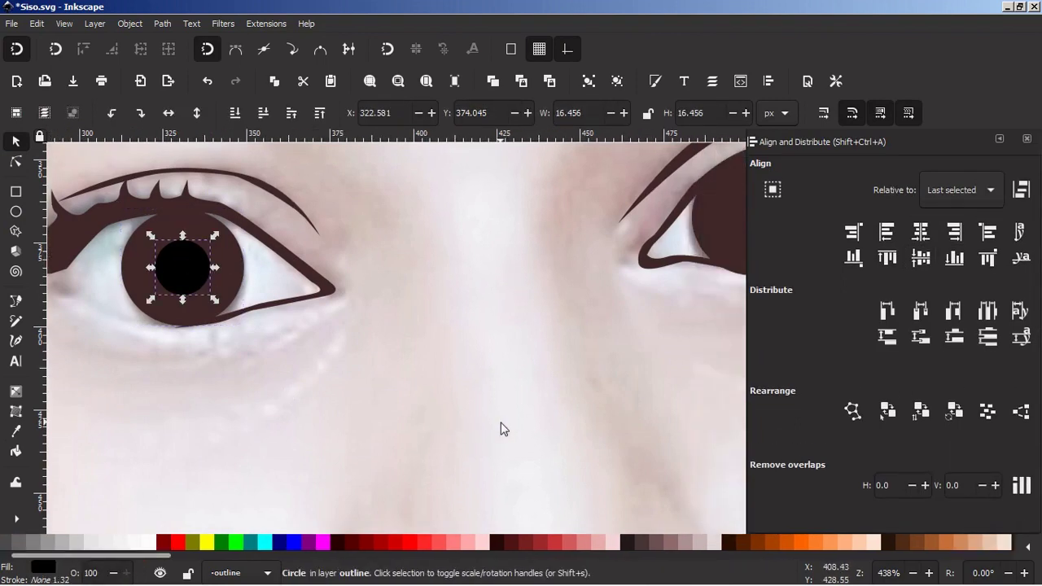
key("ctrl+d")
left_click_drag(96, 260, 663, 207)
left_click(704, 195, "shift")
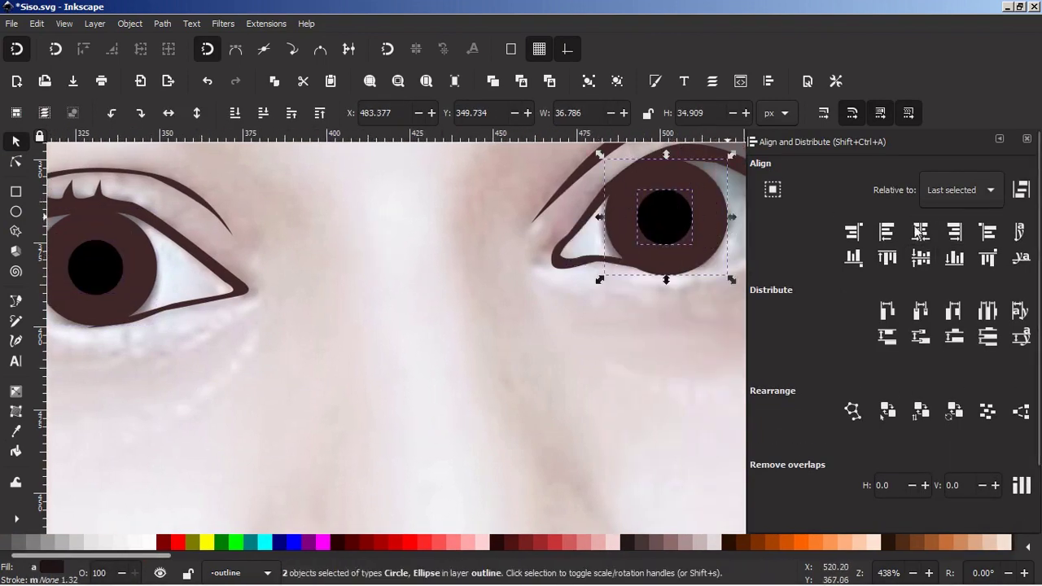
left_click(921, 257)
key("Escape")
Draw a closed shape with an arched lower edge over the right iris's upper half, filled very dark red without stroke
key("ctrl+Left")
key("ctrl+Left")
key("ctrl+Left")
key("ctrl+Left")
key("ctrl+Left")
key("b")
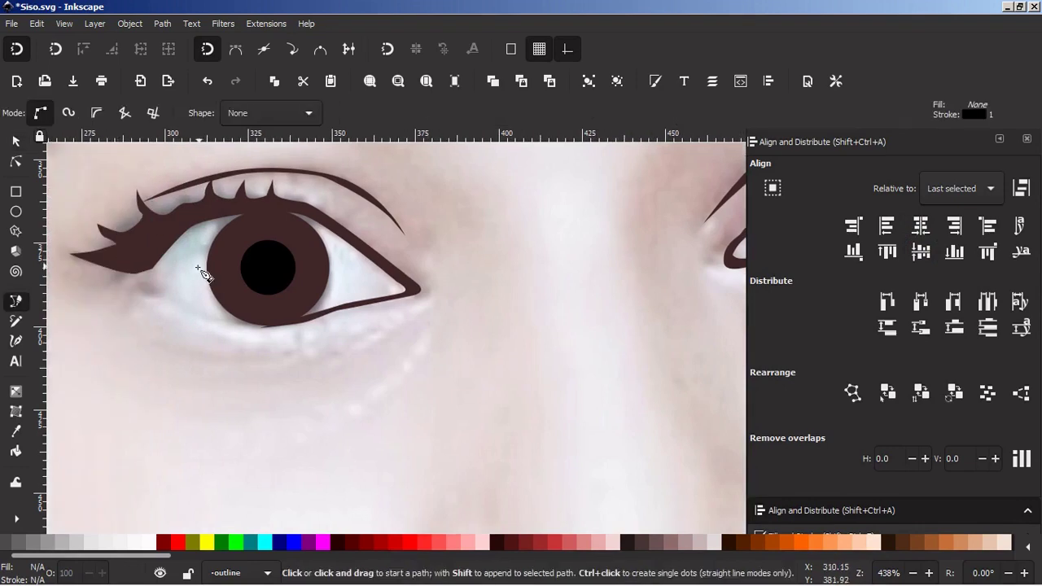
left_click_drag(263, 250, 302, 252)
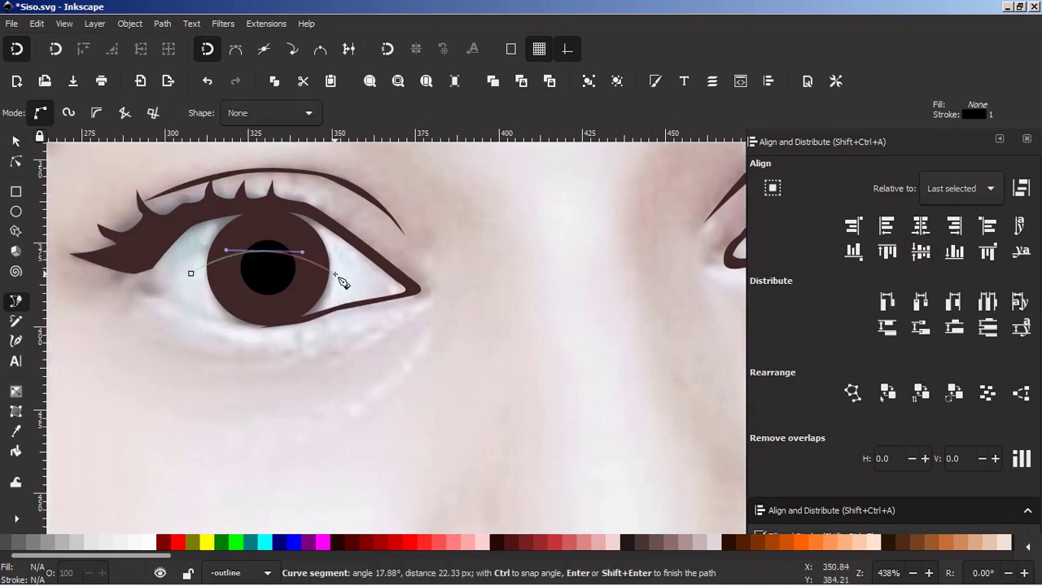
left_click(190, 275)
left_click(498, 551)
key("s")
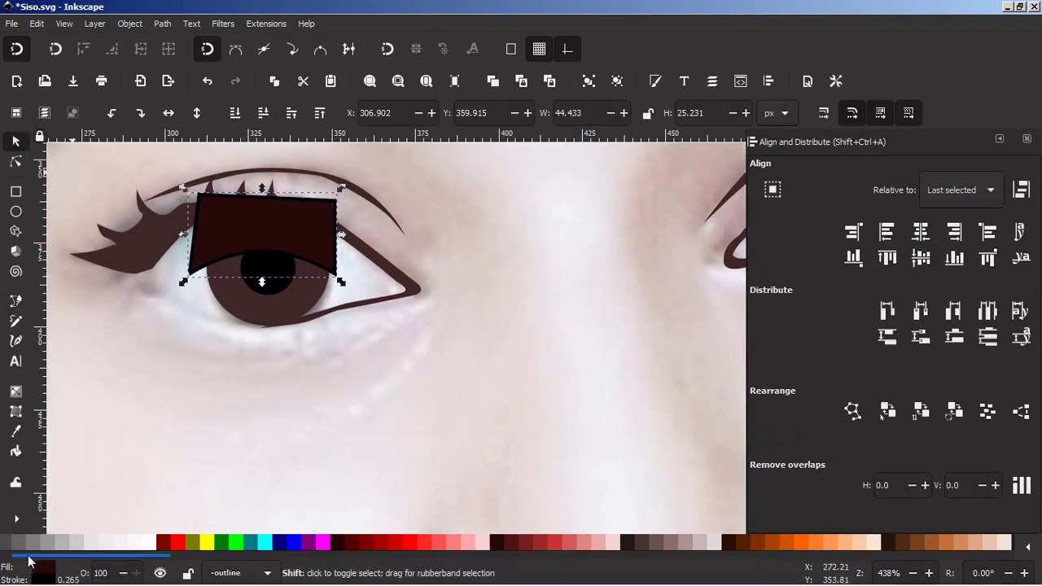
Intersect the very dark red shape with a raised copy of the right iris and bring the pupil back in front
key("Home")
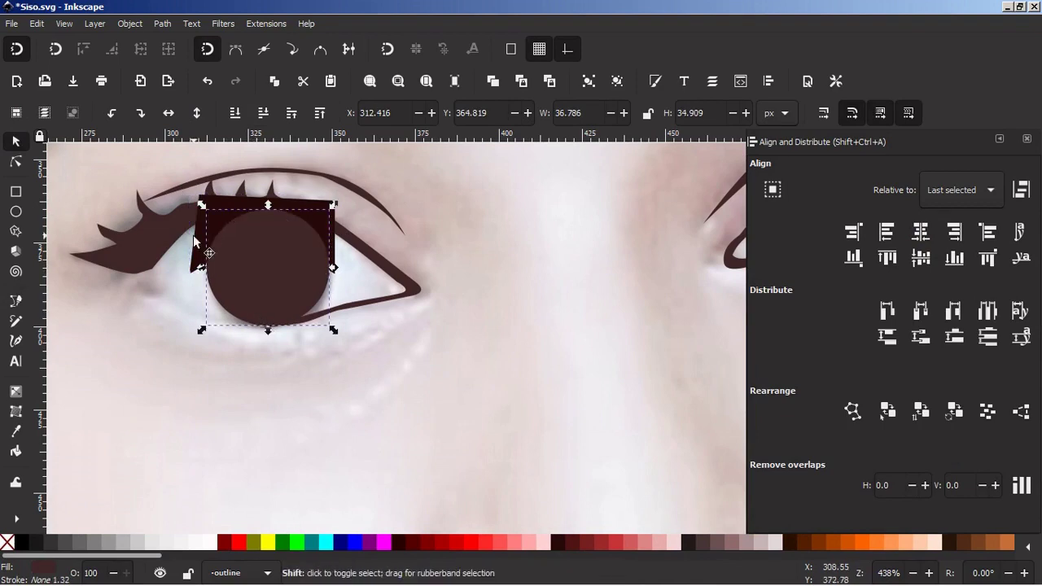
left_click(193, 236, "shift")
key("ctrl+asterisk")
left_click(257, 282)
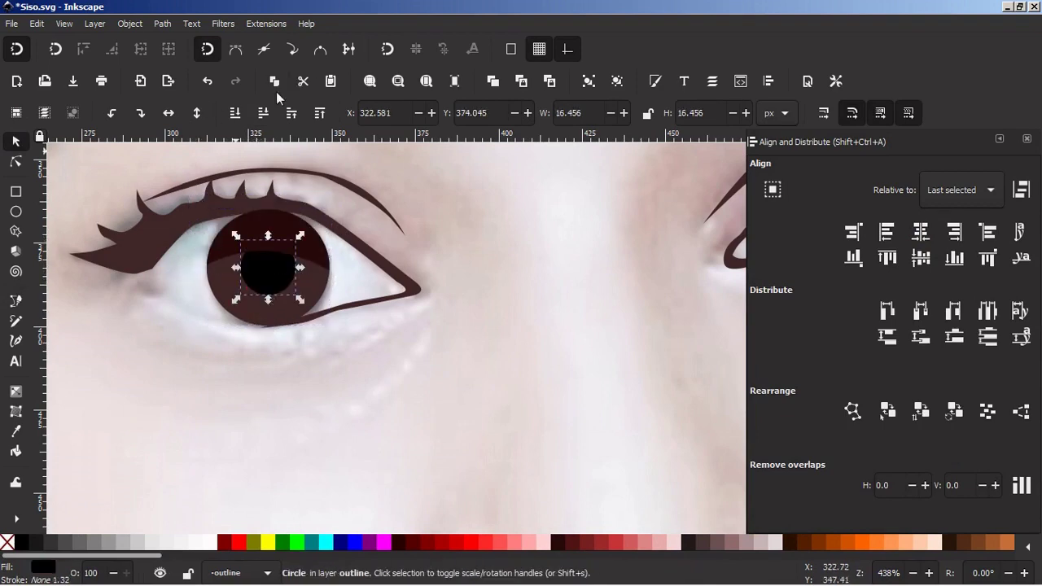
Apply a linear gradient fading downward to the trimmed shadow on the right iris, and save the drawing
left_click(310, 250)
key("g")
left_click_drag(268, 215, 271, 258)
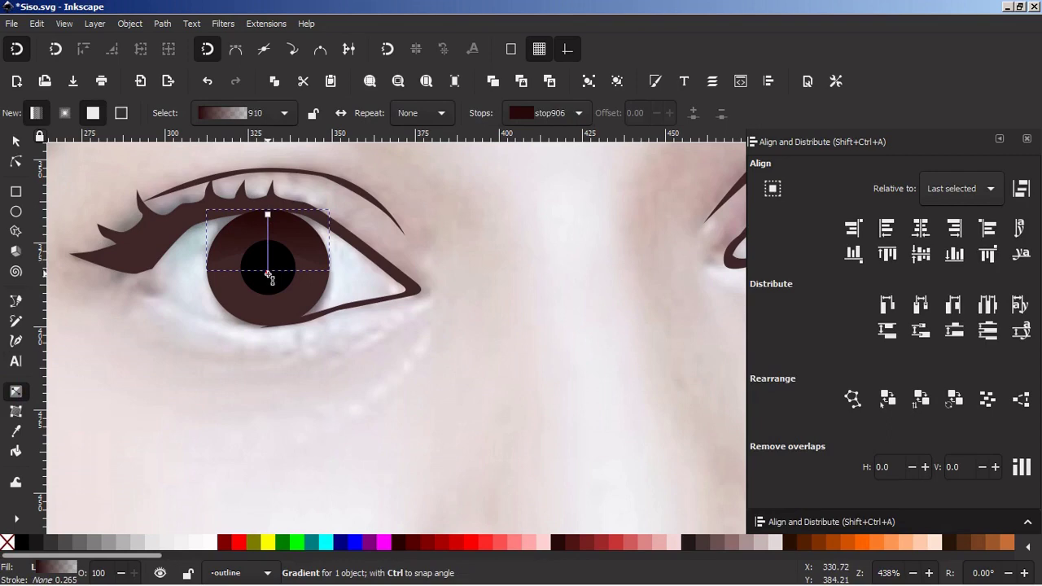
left_click(14, 143)
left_click(294, 351)
key("grave")
key("ctrl+s")
Recolour the right pupil with the very dark red sampled from the top of the iris, and save the drawing
key("shift+grave")
left_click(280, 249)
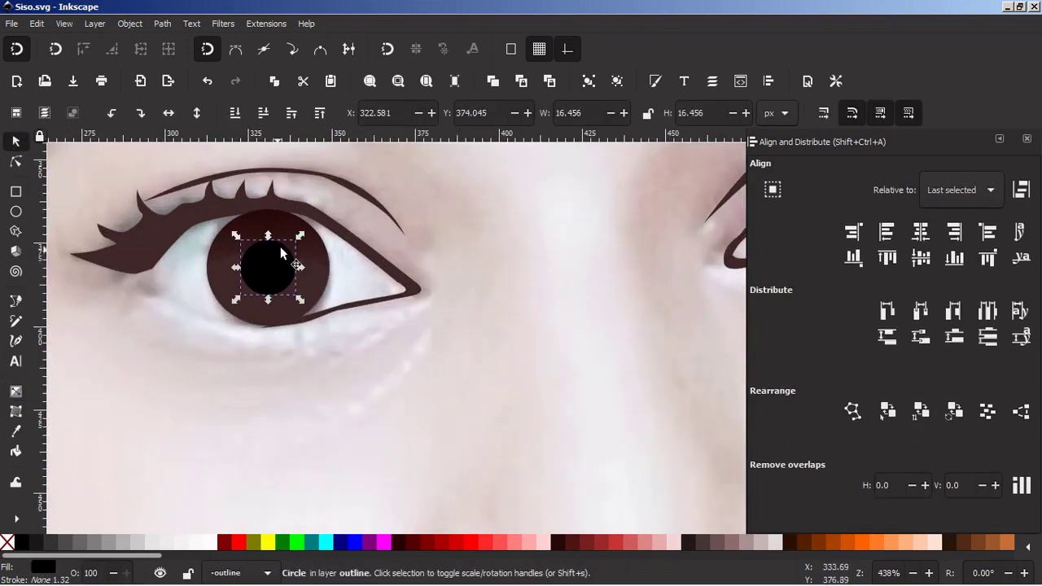
key("d")
left_click(279, 218)
key("s")
key("Escape")
key("ctrl+s")
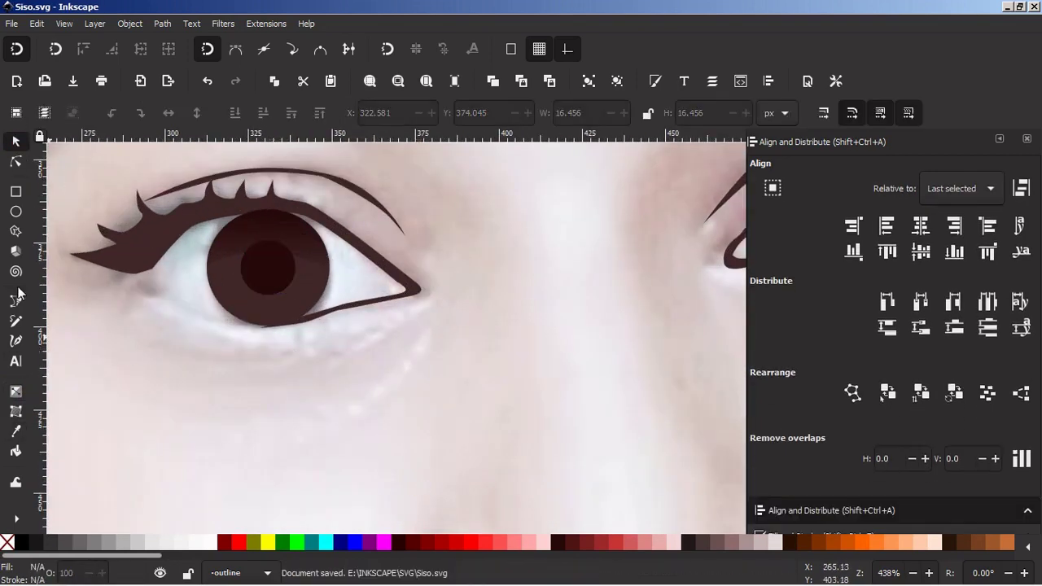
Draw a closed curved band below the pupil along the lower edge of the right iris as a reflection
left_click(15, 301)
left_click(220, 291)
left_click_drag(252, 302, 230, 299)
left_click(220, 291)
Fill the curved reflection band with white at alpha 22 and remove its stroke
left_click(210, 540)
left_click(6, 542)
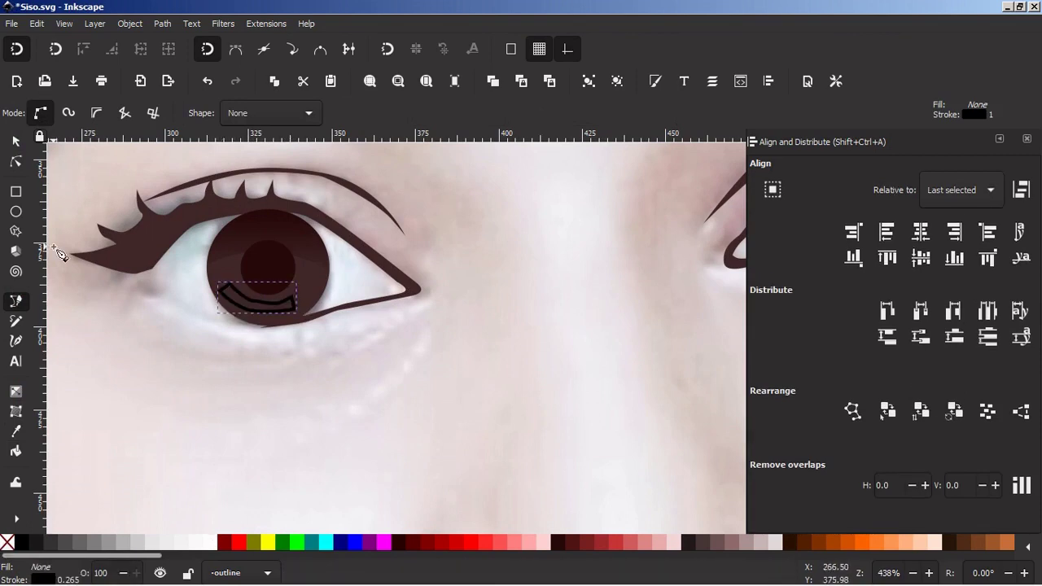
left_click(7, 542, "shift")
left_click(210, 542)
key("ctrl+shift+f")
left_click_drag(872, 366, 820, 366)
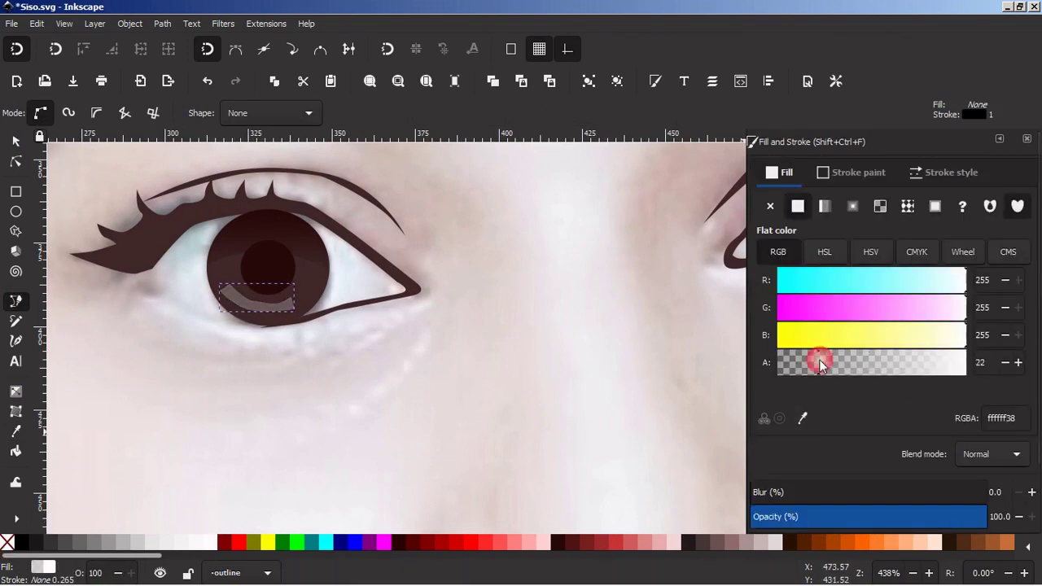
key("s")
Draw a translucent white ellipse about 7.5 by 8 px over the right pupil's upper inner edge, and save the drawing
key("e")
left_click_drag(279, 245, 305, 271)
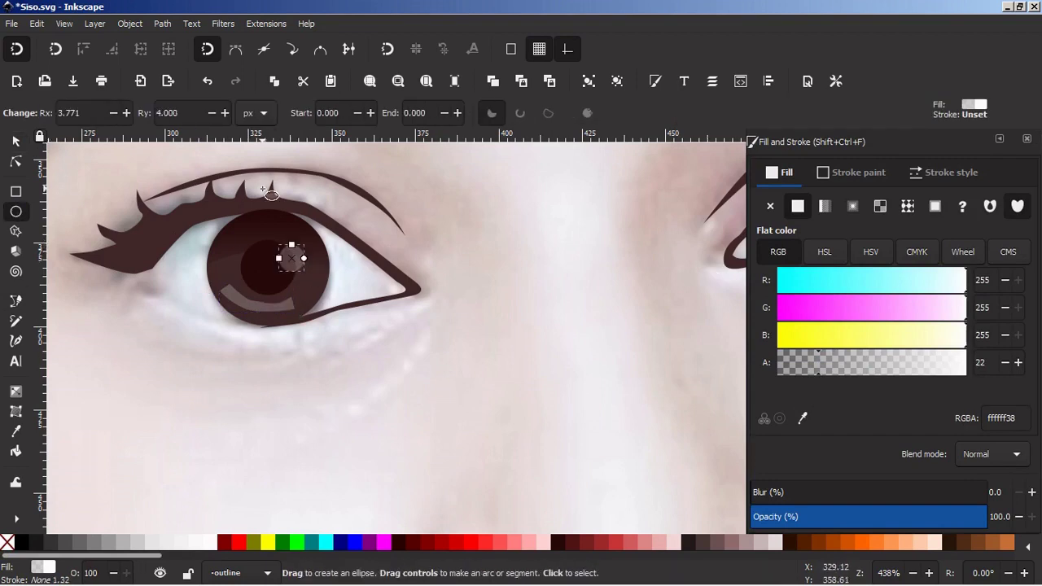
key("s")
left_click(337, 372)
key("minus")
key("minus")
key("ctrl+s")
Replace the subject's left iris and pupil with a grouped copy of the finished right iris, and save the drawing
left_click(594, 281)
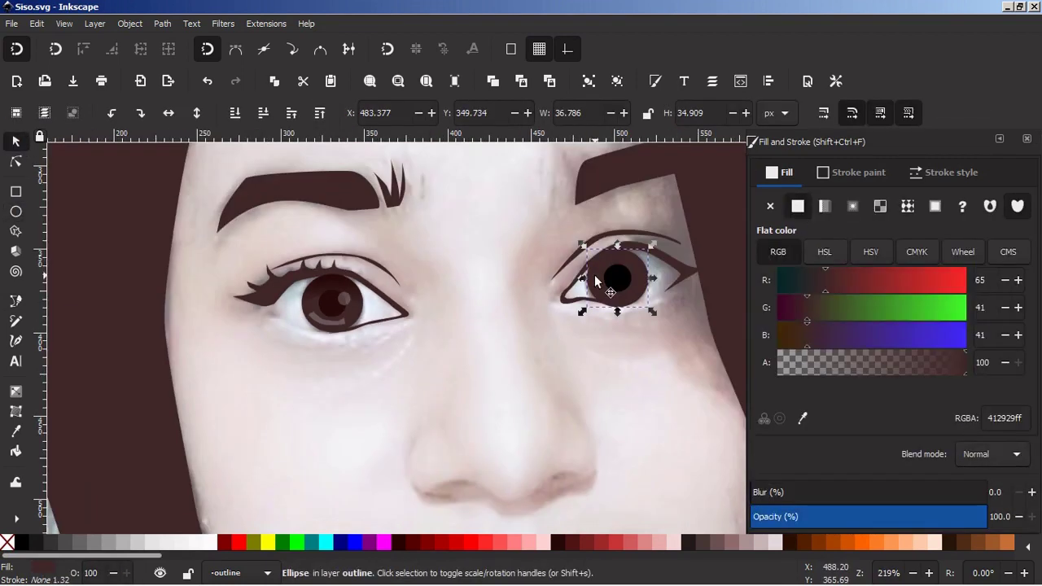
left_click(615, 272)
left_click(639, 289, "shift")
key("Delete")
key("plus")
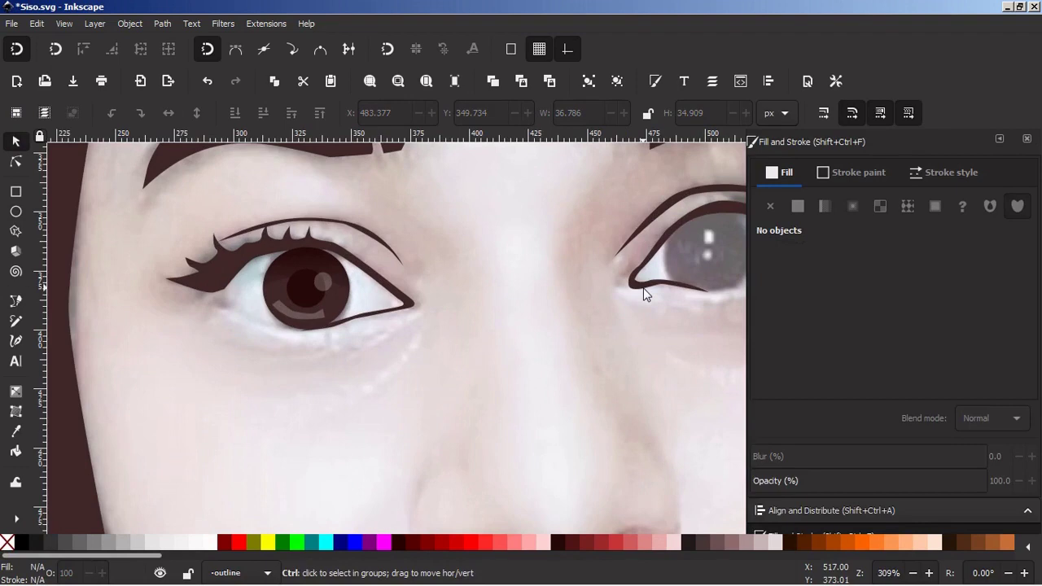
key("ctrl+s")
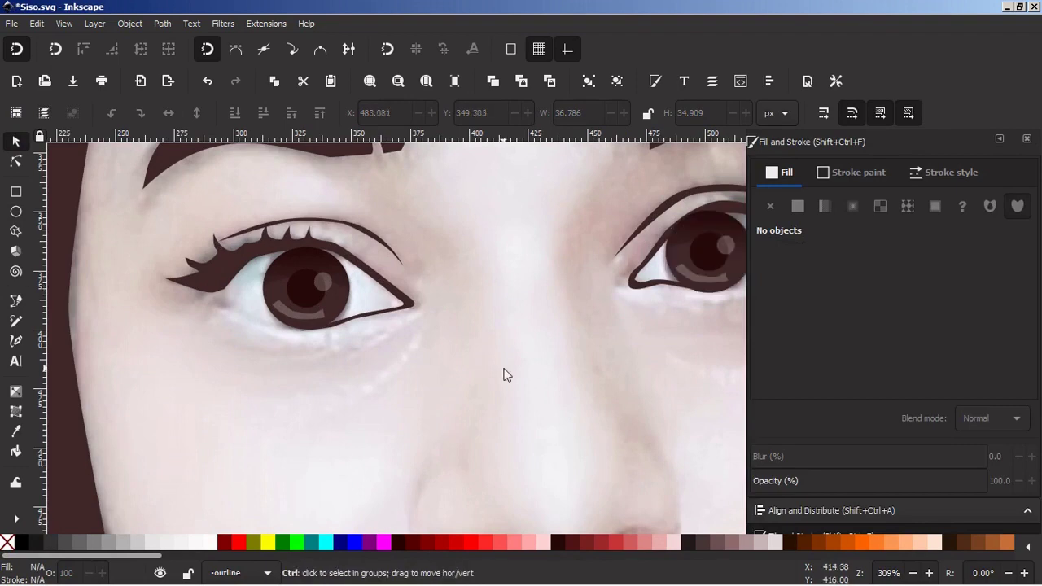
key("minus")
key("minus")
left_click(580, 287)
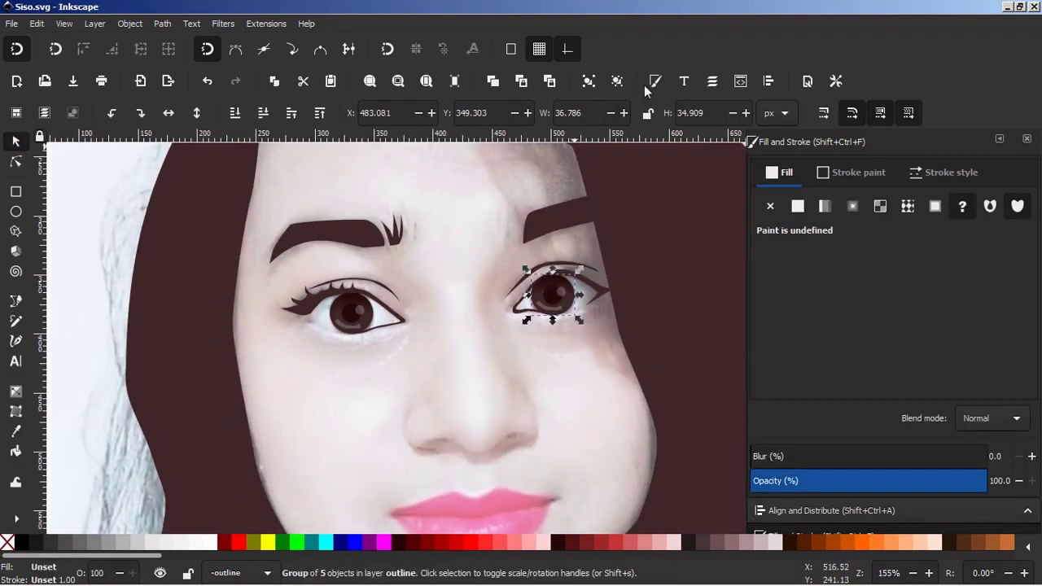
key("Escape")
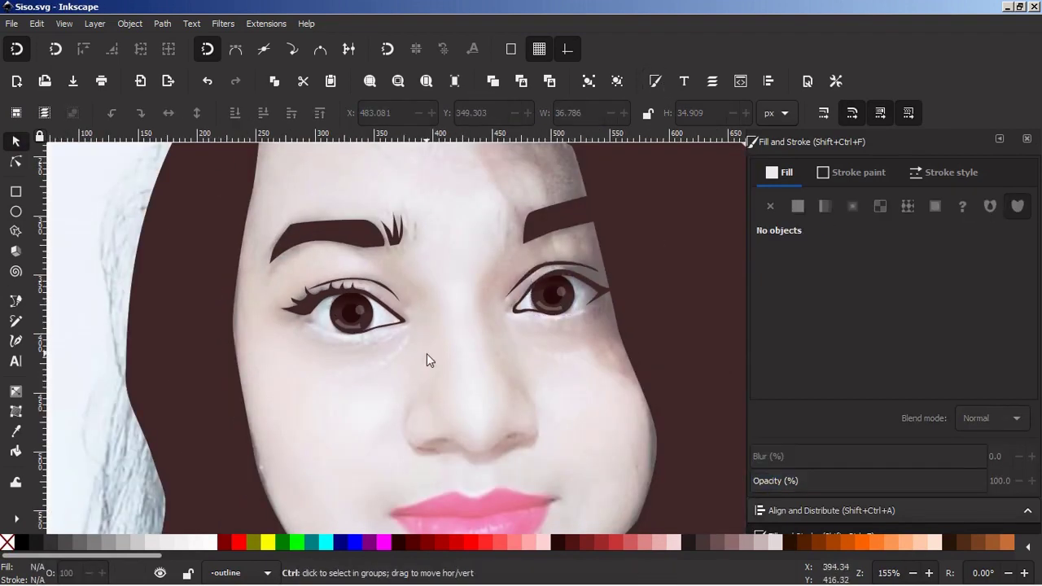
Draw a thin closed path on the outline layer along the wing and underside of the subject's right nostril
key("ctrl+shift+l")
scroll(481, 446, "down", 2)
scroll(479, 446, "up", 3)
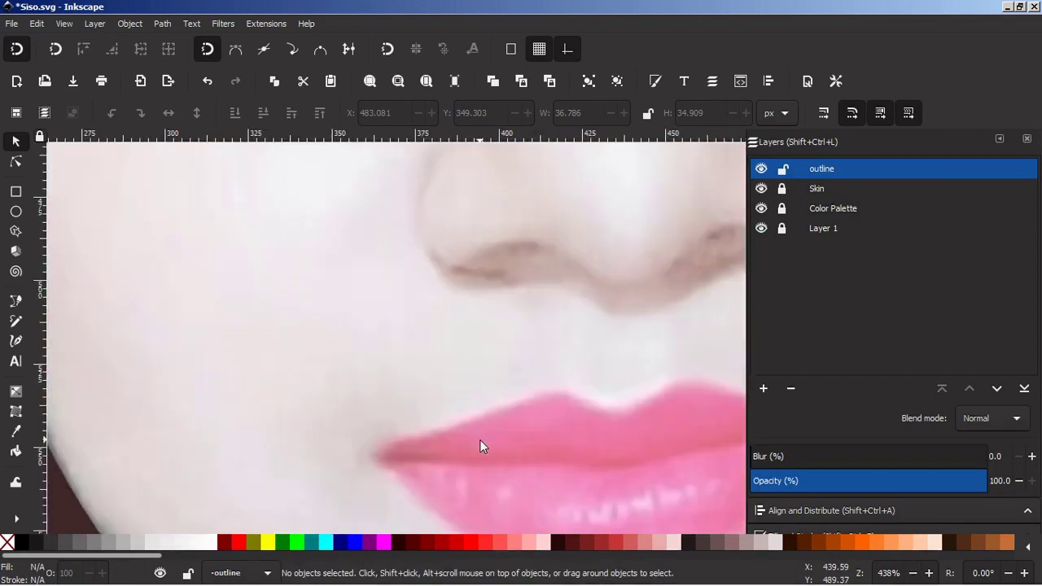
key("b")
left_click(278, 255)
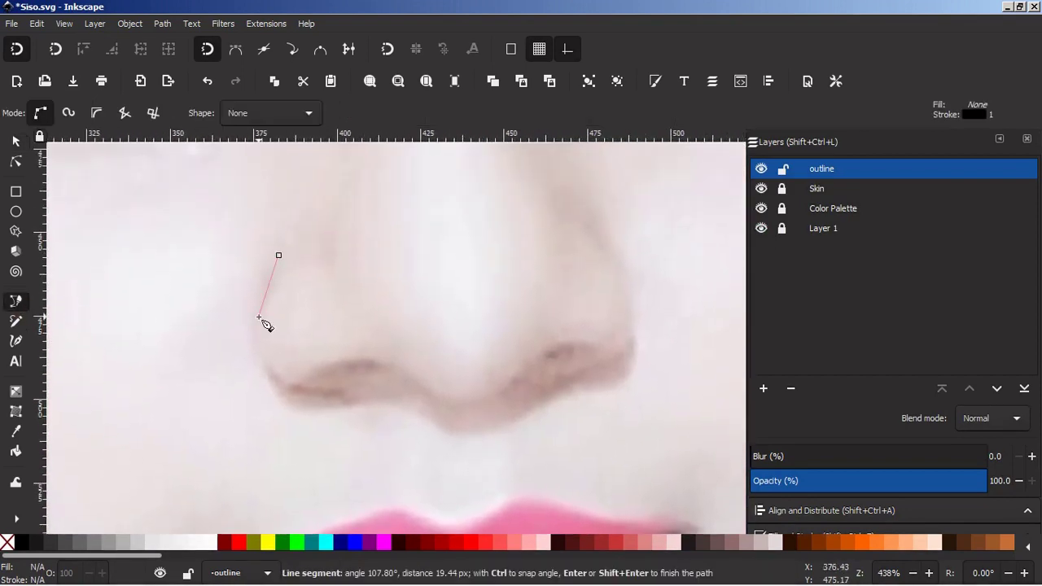
left_click_drag(262, 383, 428, 406)
left_click(461, 407)
left_click_drag(357, 360, 339, 364)
left_click_drag(291, 383, 287, 381)
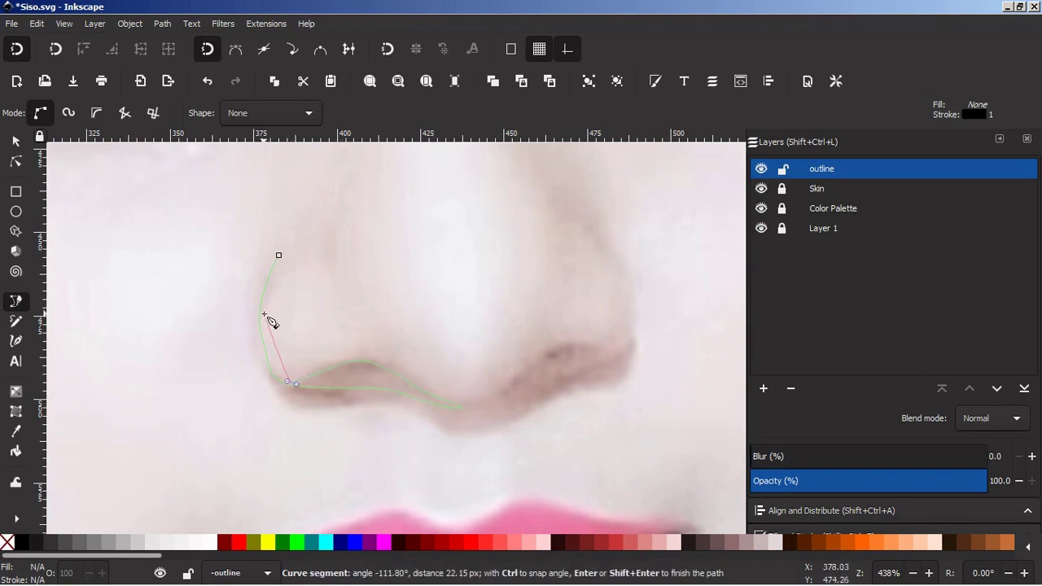
left_click(279, 256)
Fill the right nostril shape with the dark brown sampled from the hair and remove its stroke
key("minus")
key("minus")
key("minus")
key("d")
left_click(143, 262)
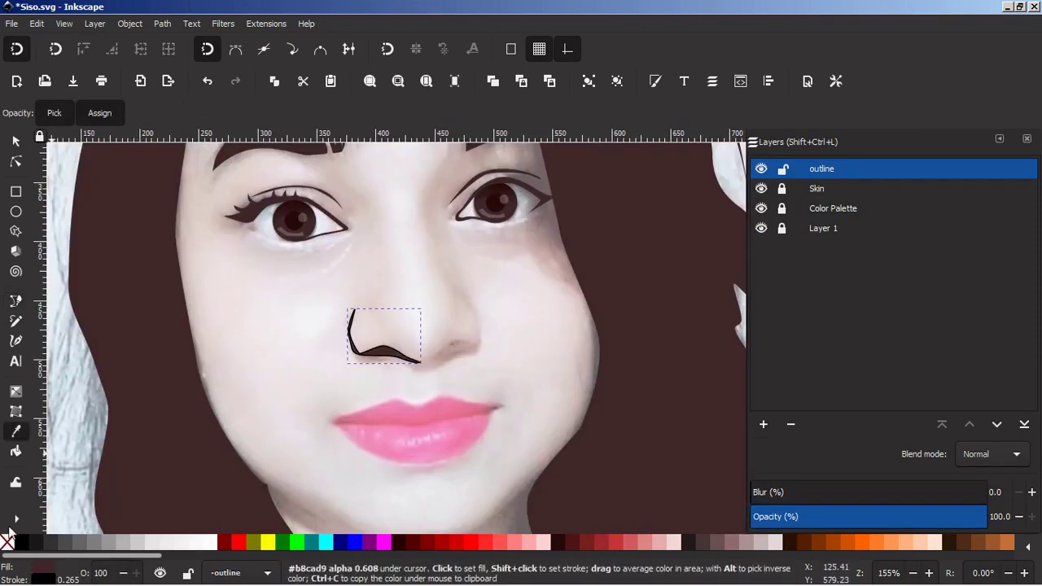
left_click(7, 542, "shift")
left_click(16, 142)
Delete two surplus nodes from the right nostril's side curve and bend the remaining segment smoothly
key("plus")
key("plus")
key("plus")
key("plus")
left_click(17, 164)
left_click(206, 303)
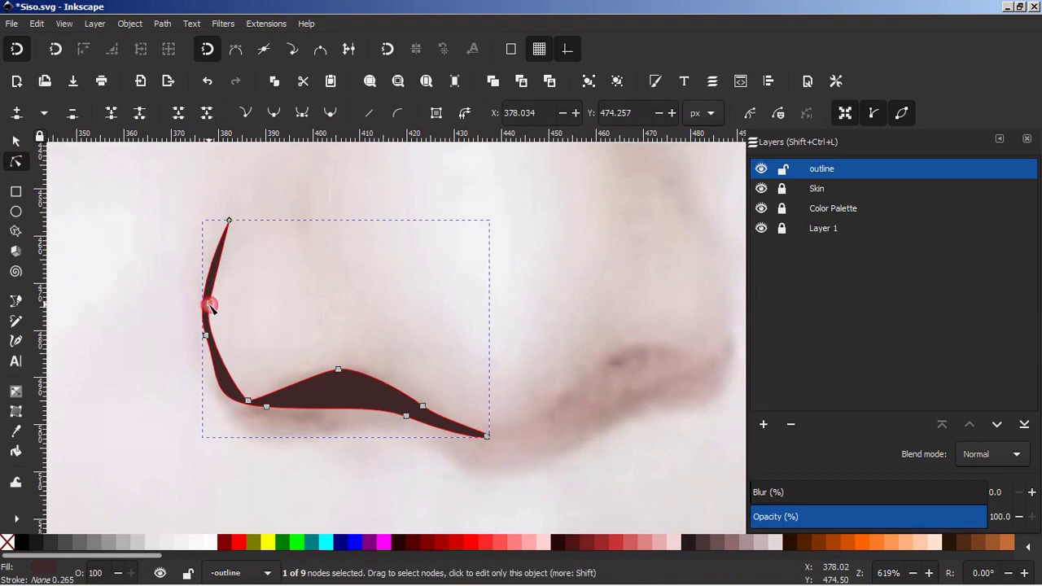
left_click(73, 113)
left_click(205, 335)
left_click(77, 114)
left_click_drag(214, 348, 219, 361)
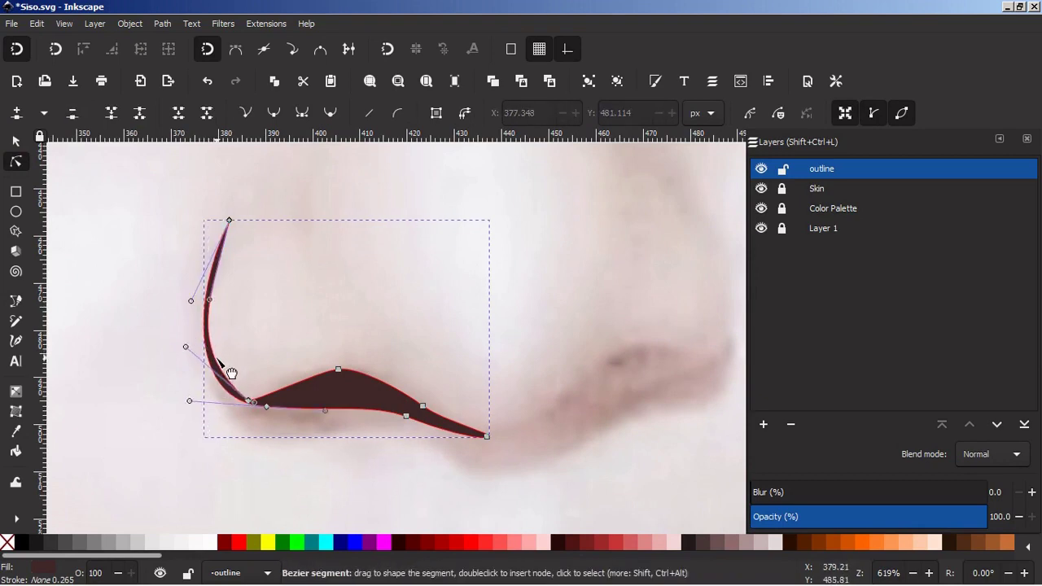
Refine the right nostril shape by adjusting its inner tip, the node beside it and the inner corner node
left_click_drag(486, 437, 492, 438)
left_click_drag(421, 409, 417, 414)
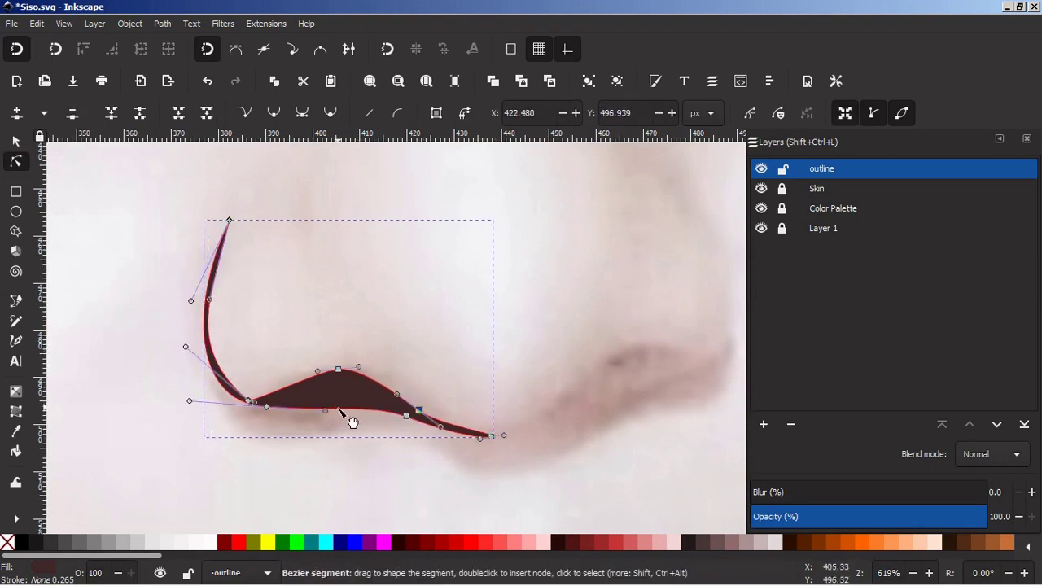
left_click_drag(251, 401, 248, 396)
left_click(15, 141)
left_click(616, 386)
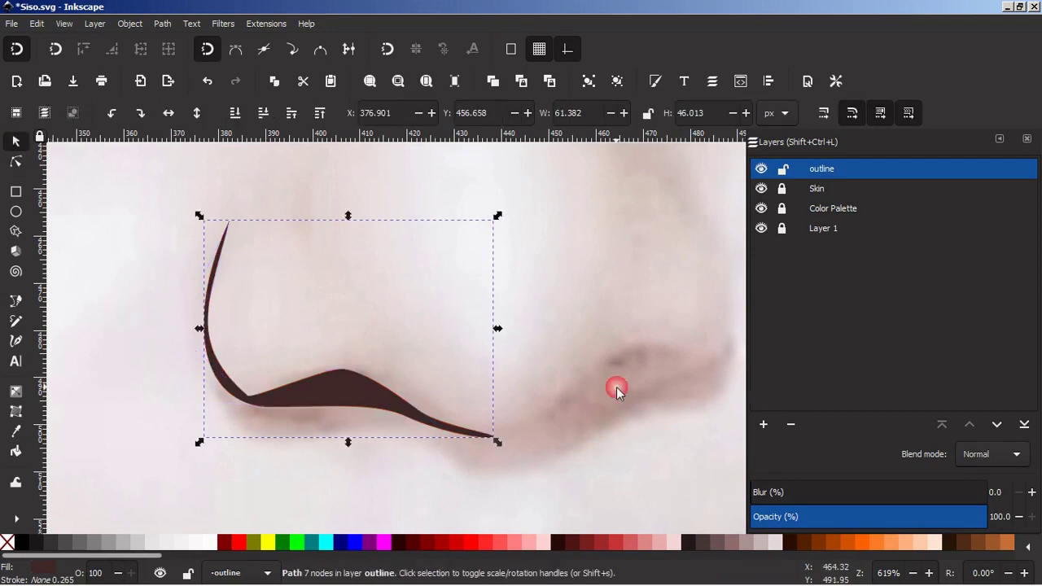
Delete the right nostril's inner corner node and reshape the segment into one smooth, thicker curve
scroll(616, 387, "right", 2)
left_click(200, 396)
left_click(16, 161)
left_click(165, 396)
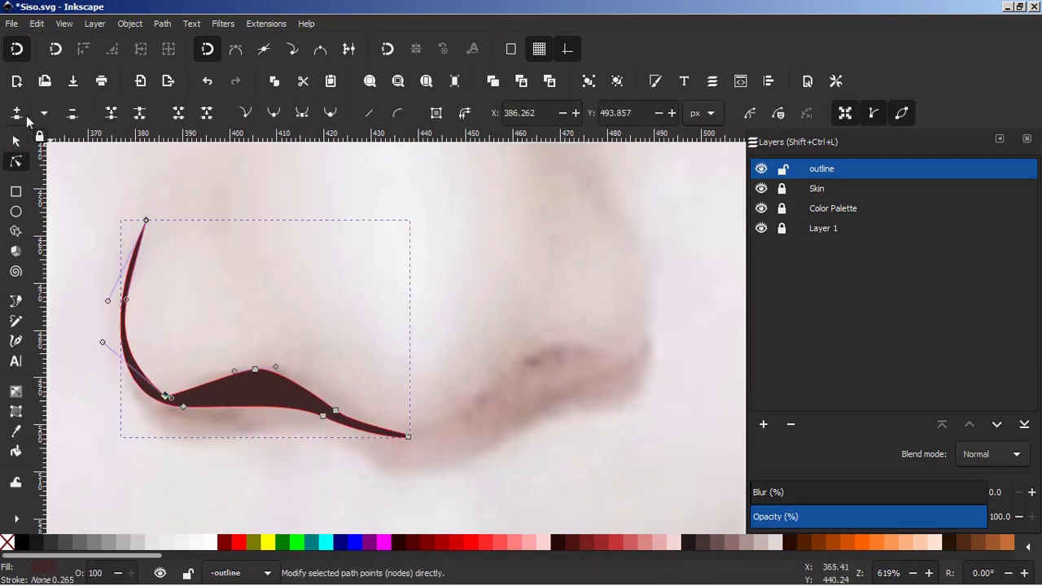
left_click(72, 112)
left_click_drag(180, 382, 172, 392)
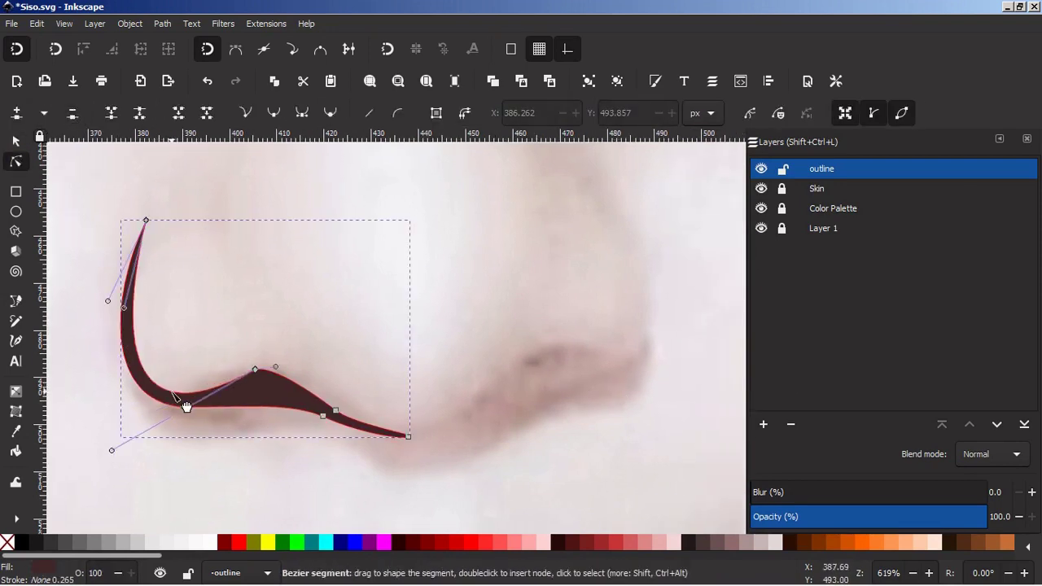
left_click(554, 384)
Draw a closed path around the subject's left nostril and wing, filled with dark brown #412929 and no stroke
key("b")
left_click_drag(465, 415, 556, 347)
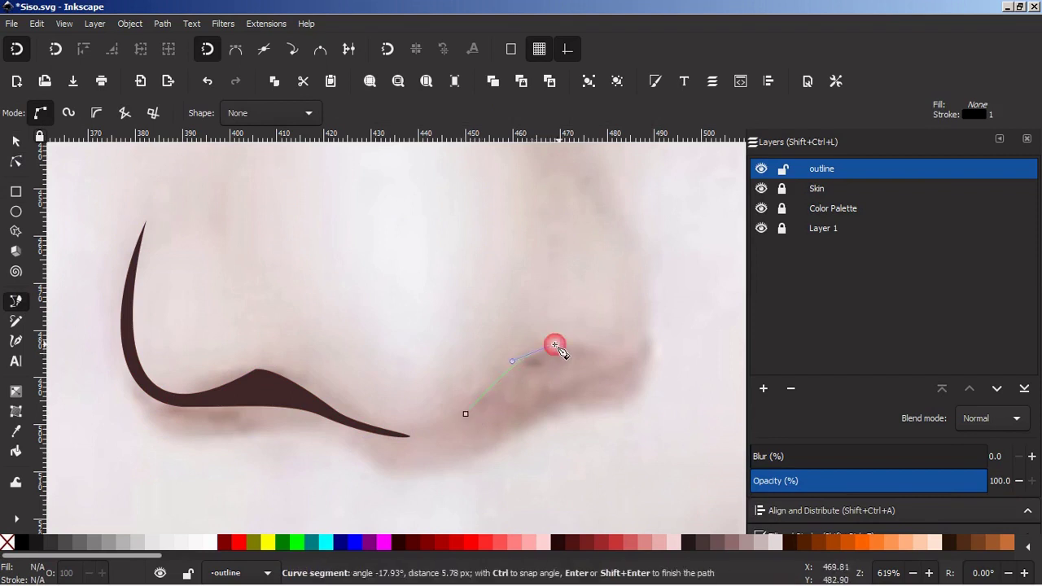
left_click_drag(607, 193, 586, 173)
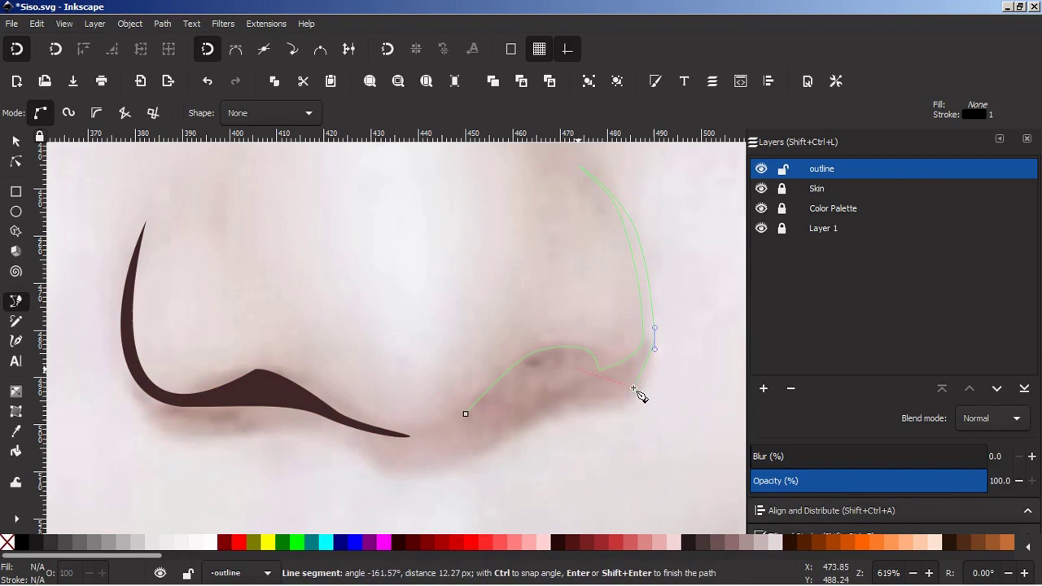
left_click(468, 415)
key("d")
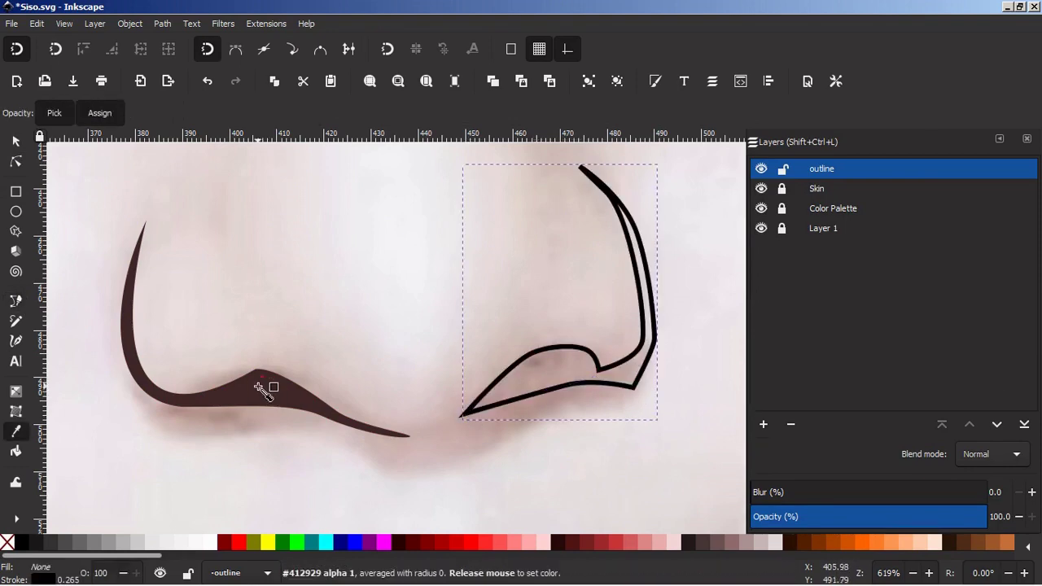
left_click(260, 398)
Delete the surplus node near the upper end of the left nostril outline to smooth its inner edge
left_click(17, 162)
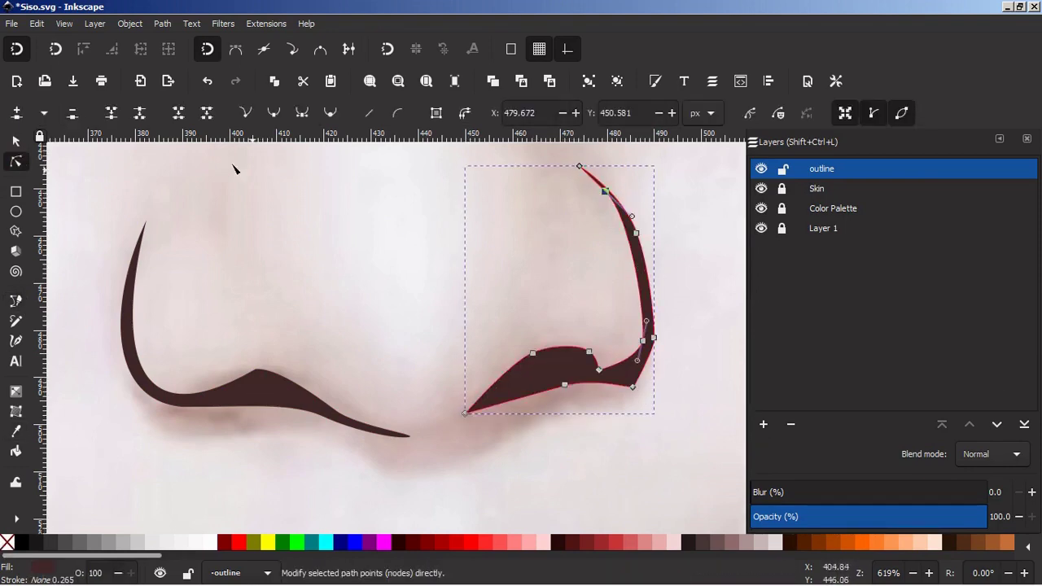
key("Delete")
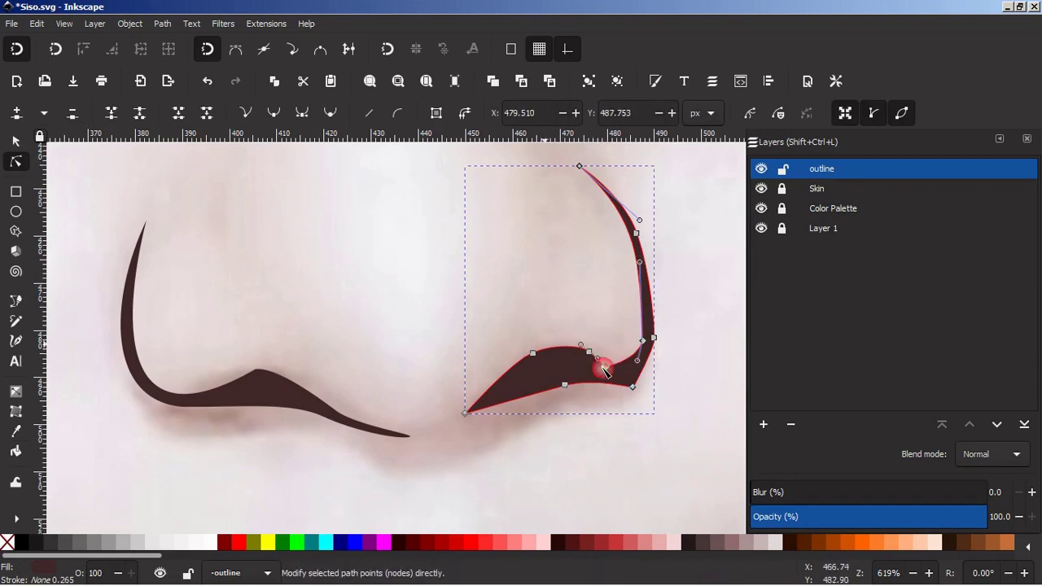
left_click(15, 143)
left_click(321, 247)
Review the whole traced face against the photo on Layer 1 using its visibility toggle, and examine the lips up close
key("minus")
key("minus")
key("minus")
key("minus")
key("minus")
key("minus")
left_click(762, 229)
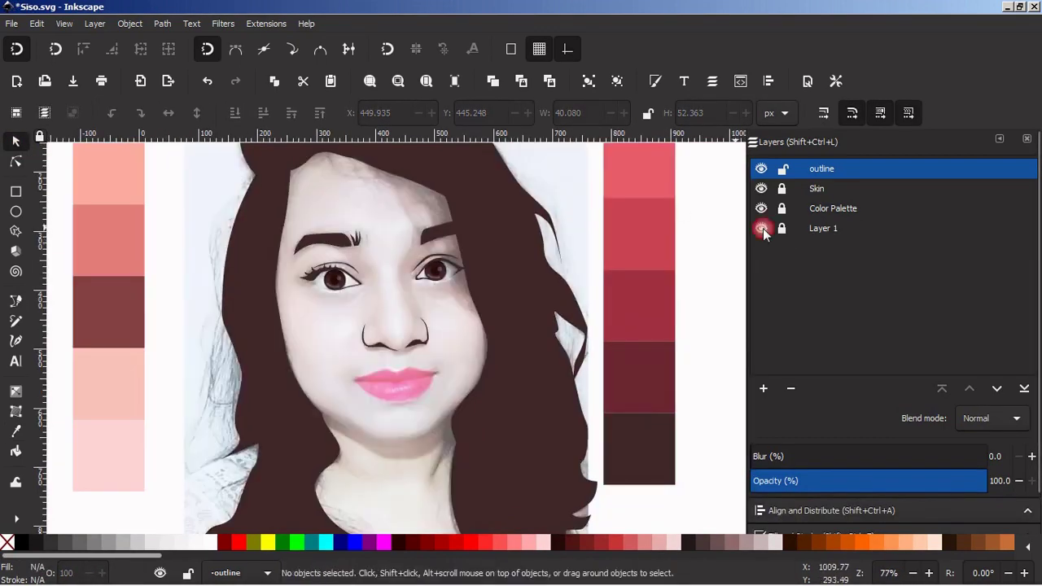
key("plus")
key("plus")
key("plus")
scroll(430, 382, "down", 1)
key("plus")
key("plus")
scroll(430, 382, "down", 4)
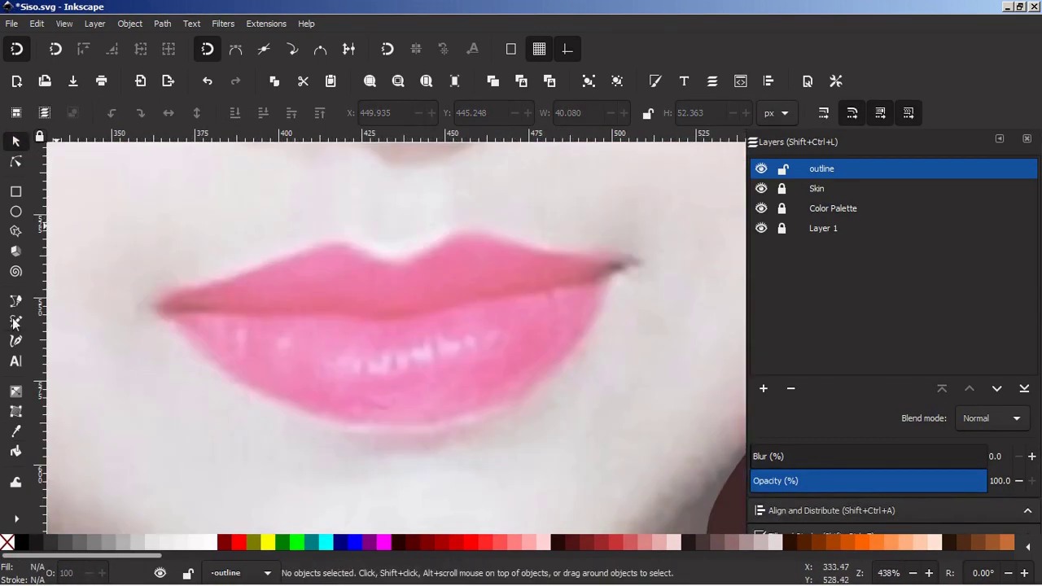
Draw a thin closed path along the parting line between the lips, filled with the outline's dark brown and no stroke
left_click(15, 301)
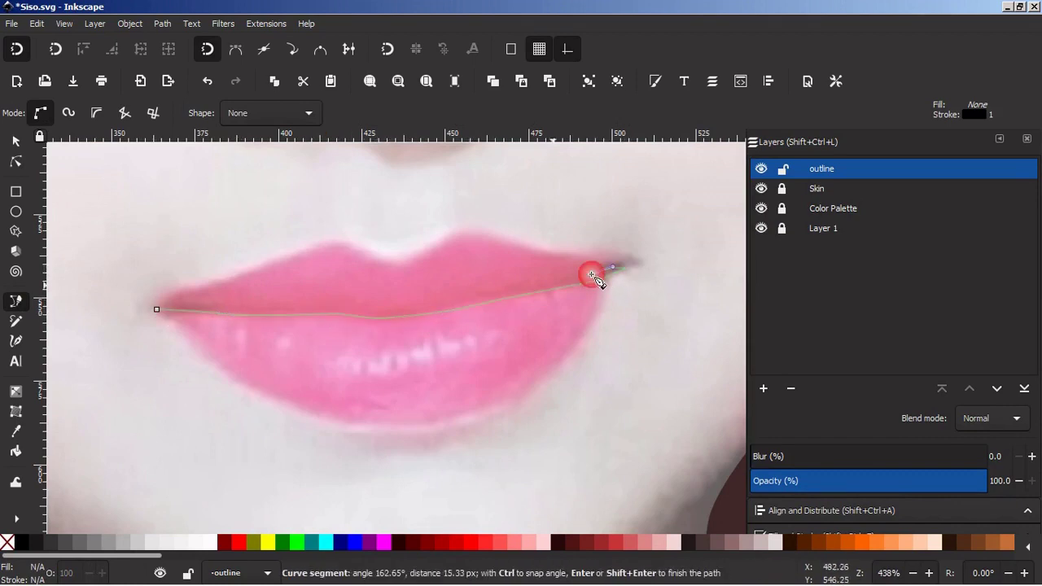
left_click(308, 307)
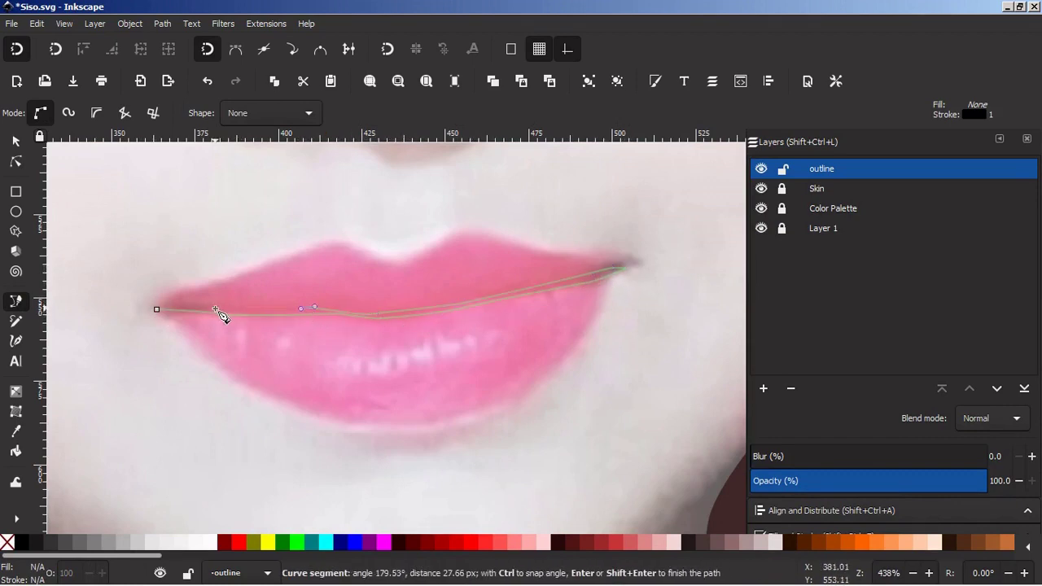
left_click(156, 310)
scroll(314, 158, "up", 1)
key("d")
left_click(298, 156)
left_click(6, 544, "shift")
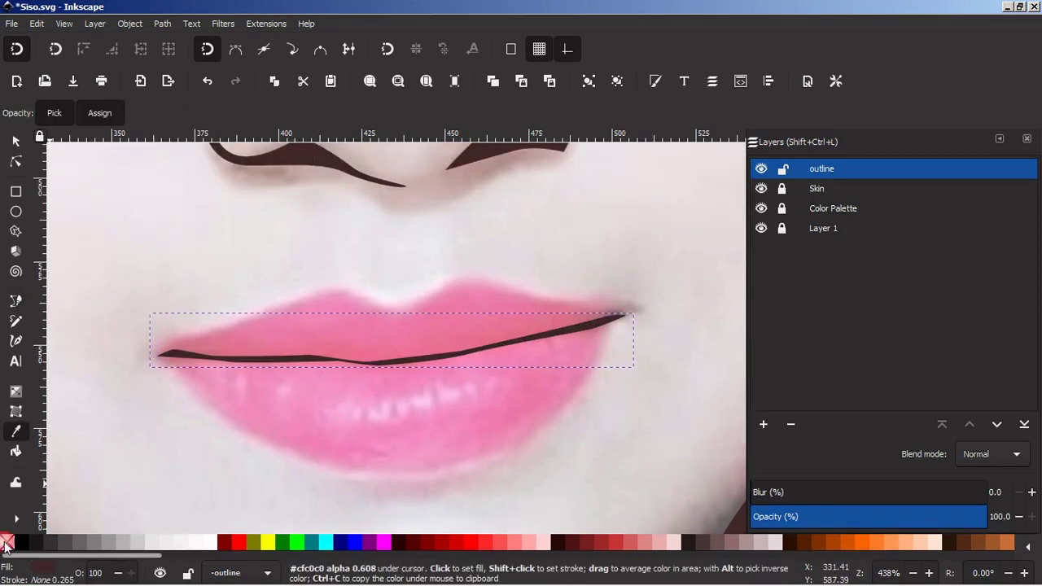
Shift the node at the lowest point of the lip parting line slightly to smooth its middle curve
left_click(15, 161)
left_click_drag(369, 364, 373, 364)
left_click(15, 141)
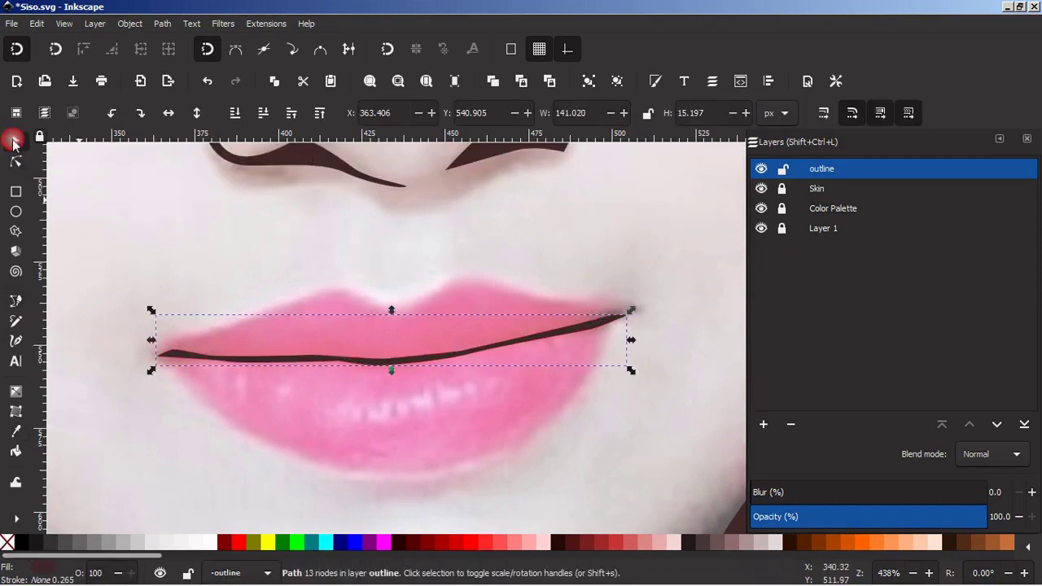
left_click(217, 246)
Save the drawing and check the traced face with the Layer 1 photo hidden and shown
key("minus")
key("minus")
key("minus")
key("minus")
key("minus")
key("ctrl+s")
left_click(761, 228)
left_click(761, 229)
Draw two closed, tapering paths along the jawline, one on each side where the jaw meets the neck
scroll(409, 387, "up", 3)
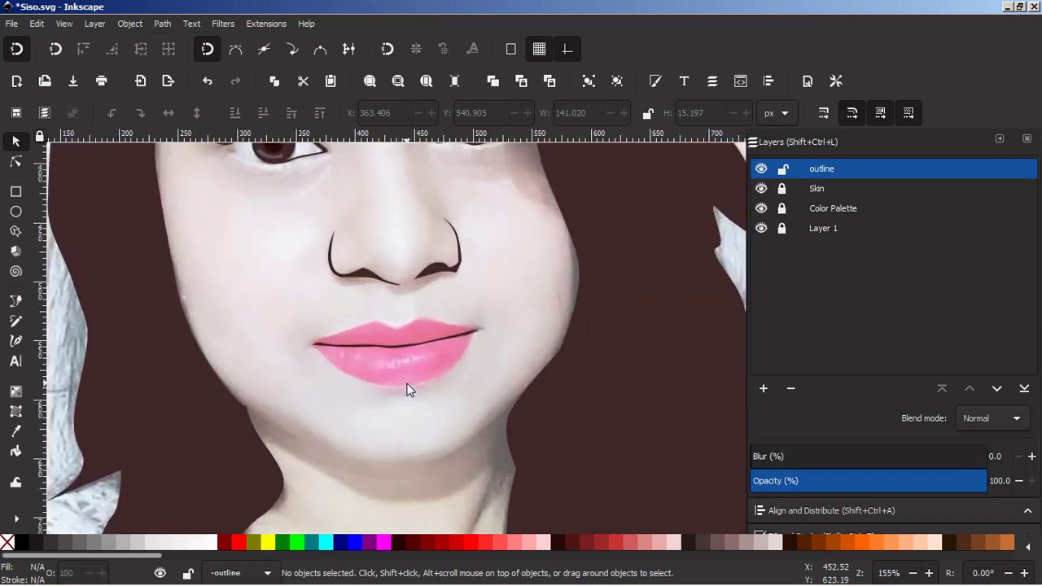
left_click(15, 303)
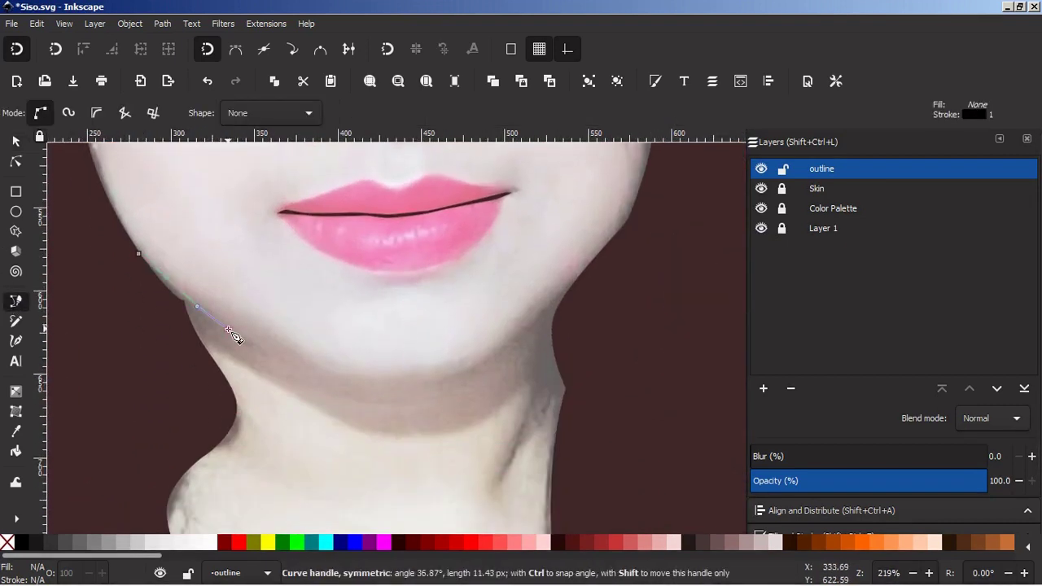
left_click(140, 259)
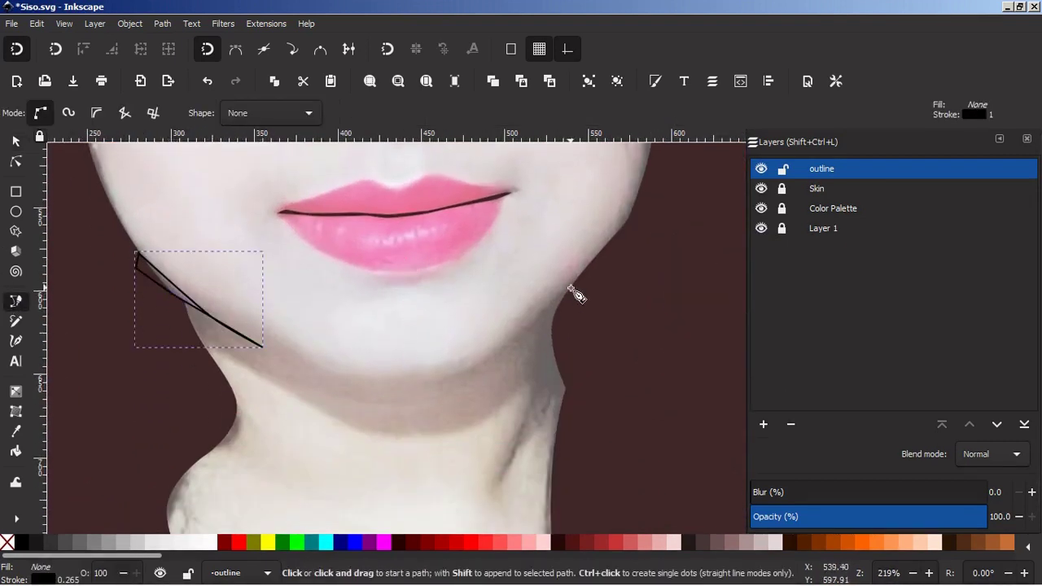
left_click_drag(571, 288, 508, 346)
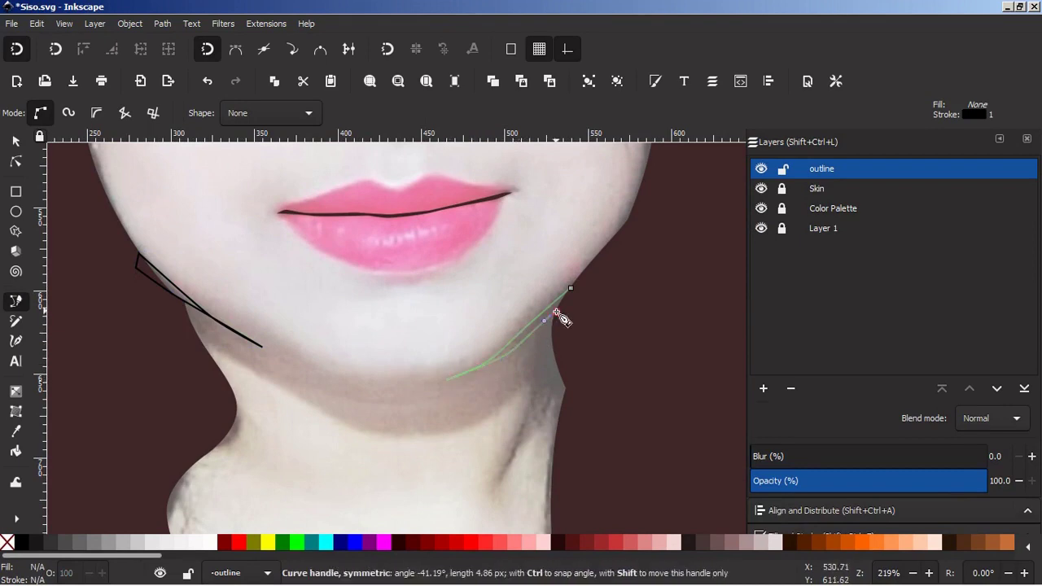
left_click_drag(556, 312, 557, 311)
left_click(581, 302)
left_click(571, 287)
Fill both jawline paths with the dark brown of the hair and remove their strokes
key("s")
left_click(189, 298, "shift")
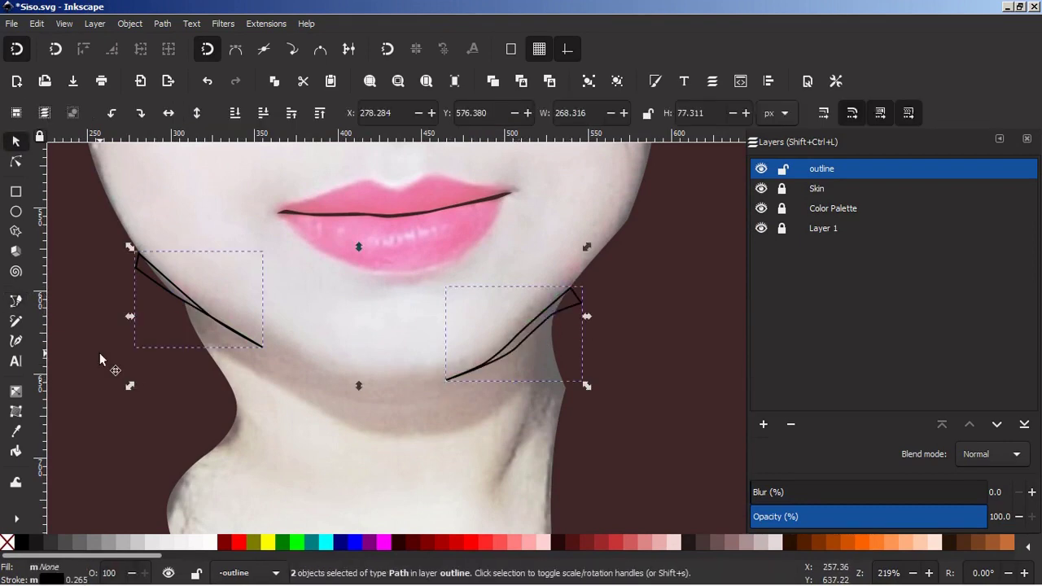
key("d")
left_click(98, 356)
left_click(7, 542, "shift")
left_click(14, 144)
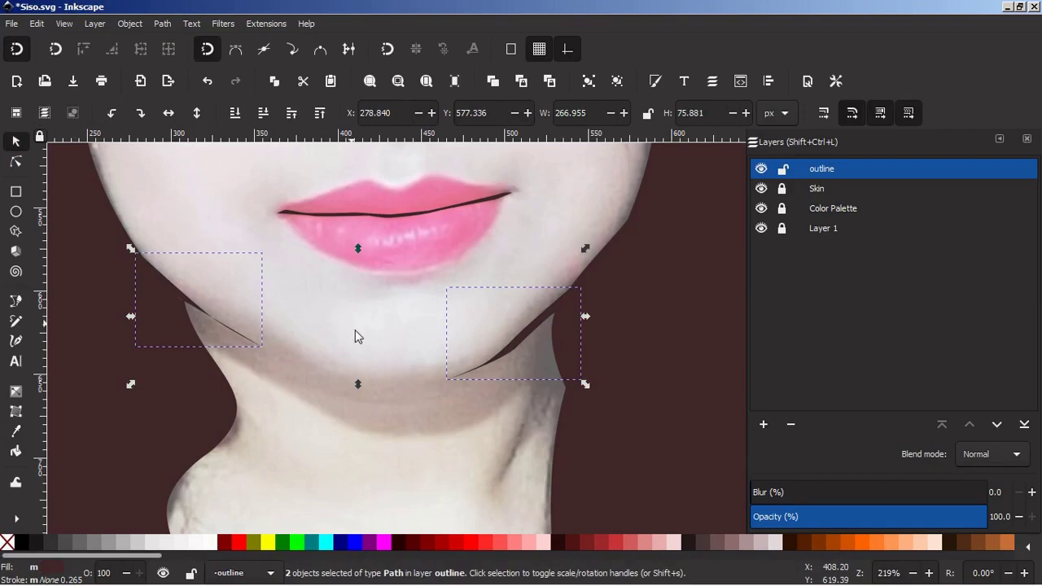